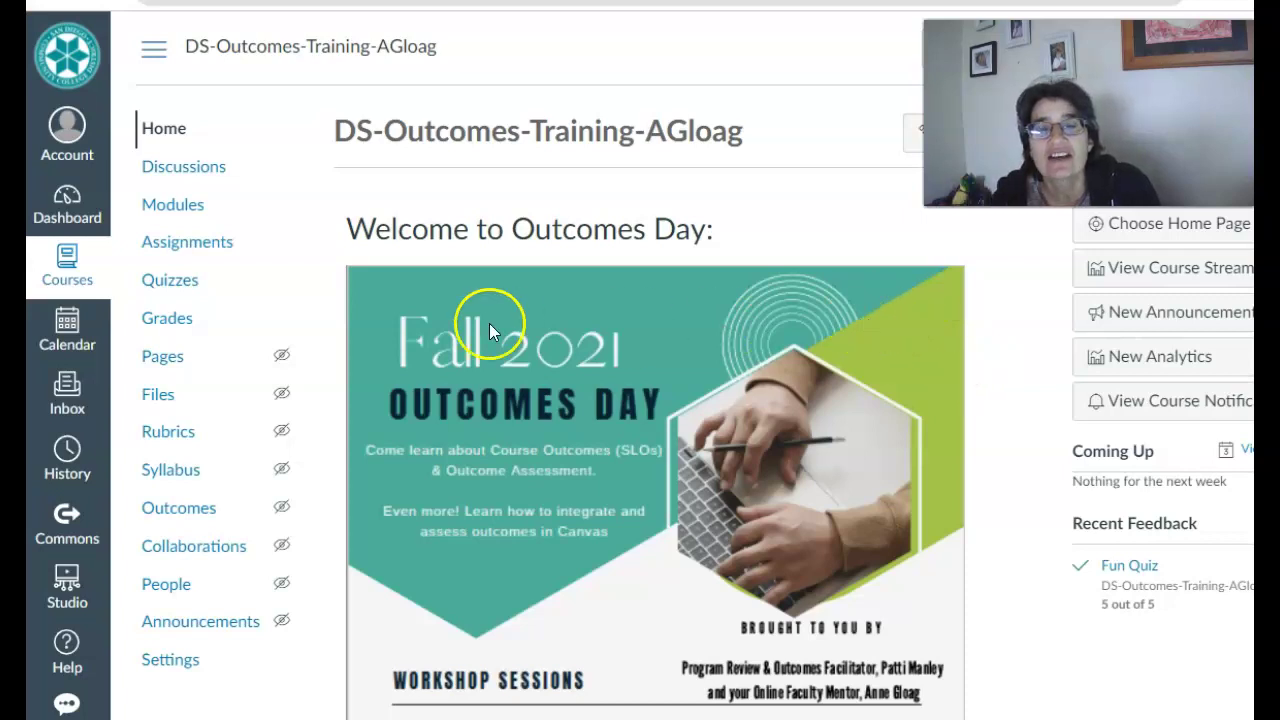
Open the course's Grades page and reload it
{"action": "left_click", "coordinate": [157, 322]}
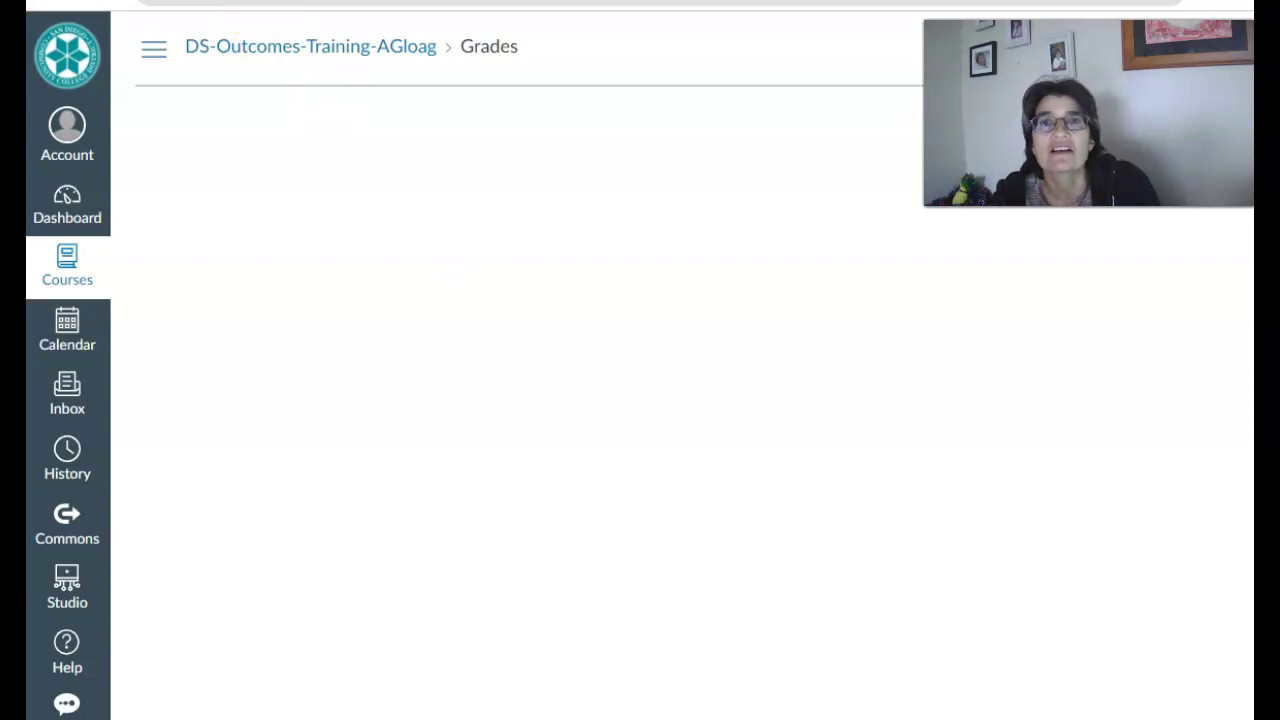
{"action": "left_click", "coordinate": [104, 40]}
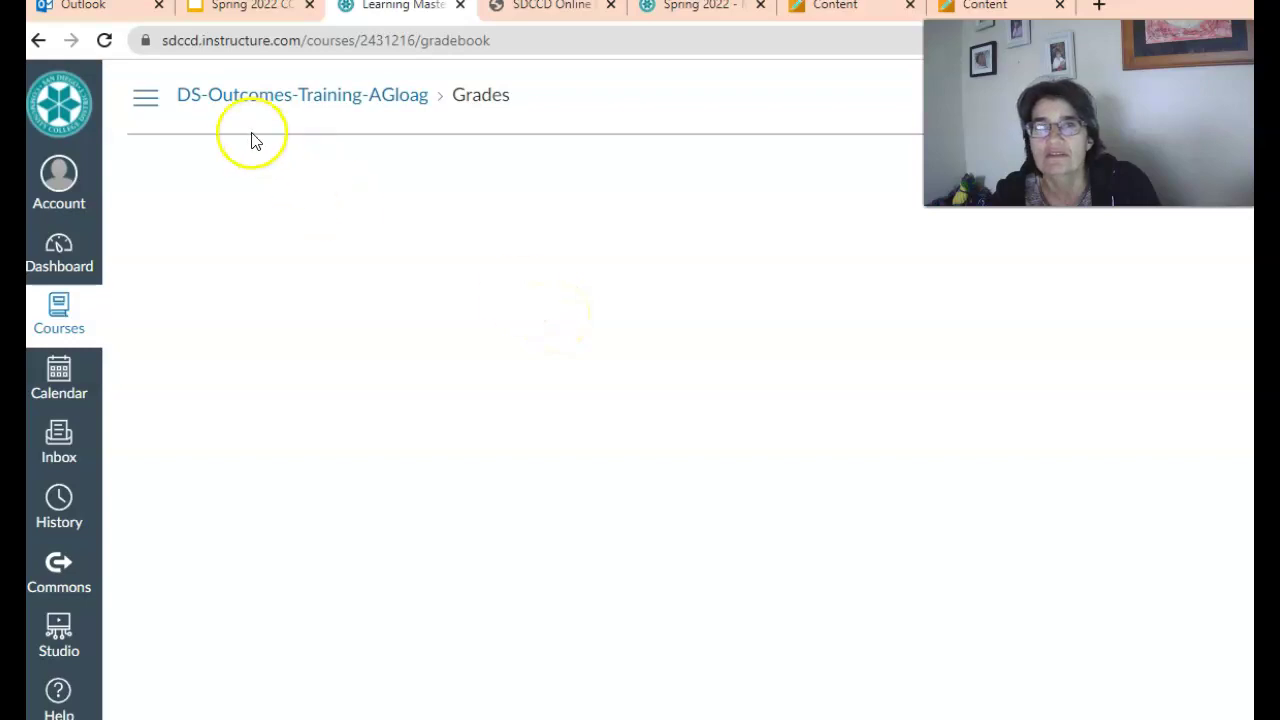
{"action": "left_click", "coordinate": [104, 40]}
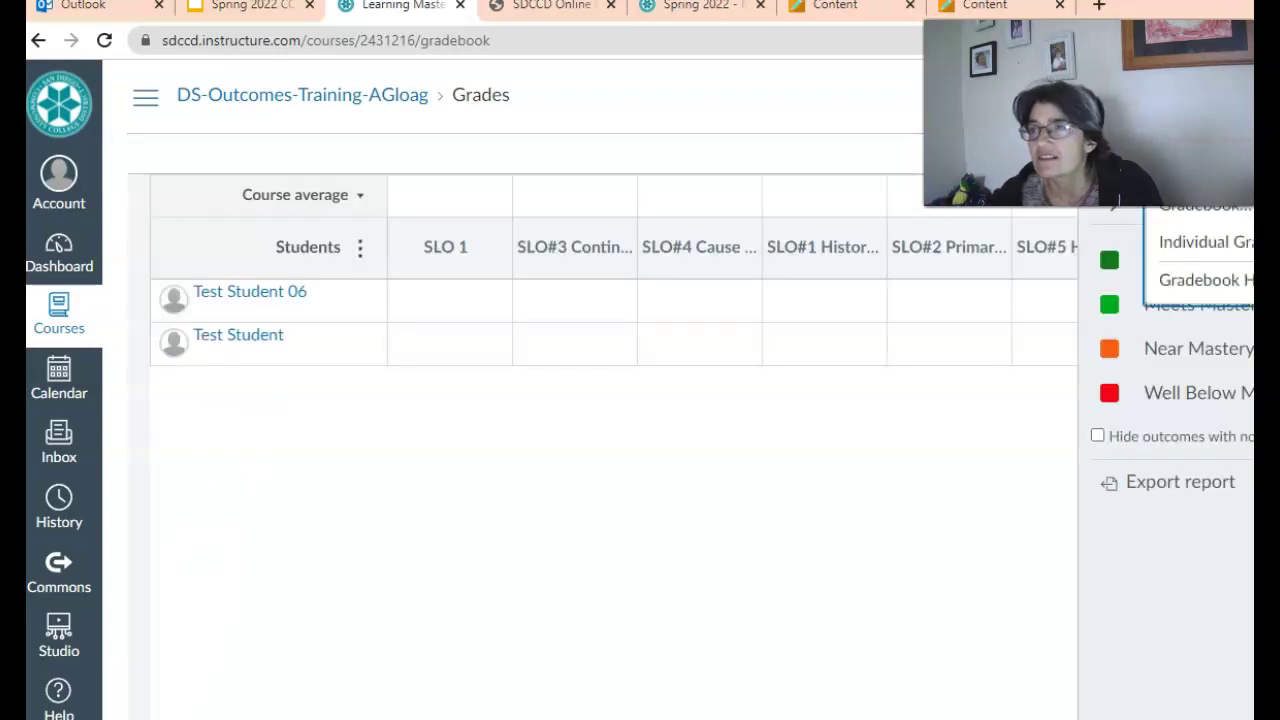
{"action": "left_click", "coordinate": [1205, 242]}
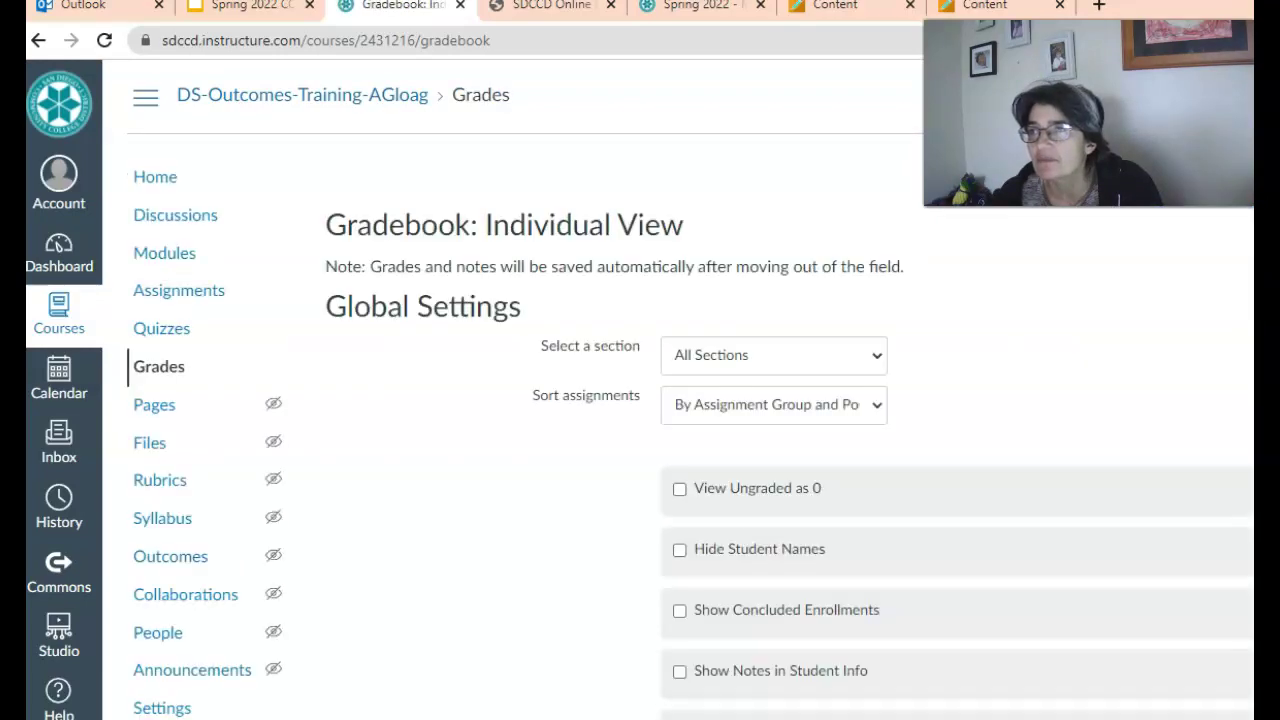
{"action": "left_click", "coordinate": [1200, 190]}
{"action": "left_click", "coordinate": [1150, 290]}
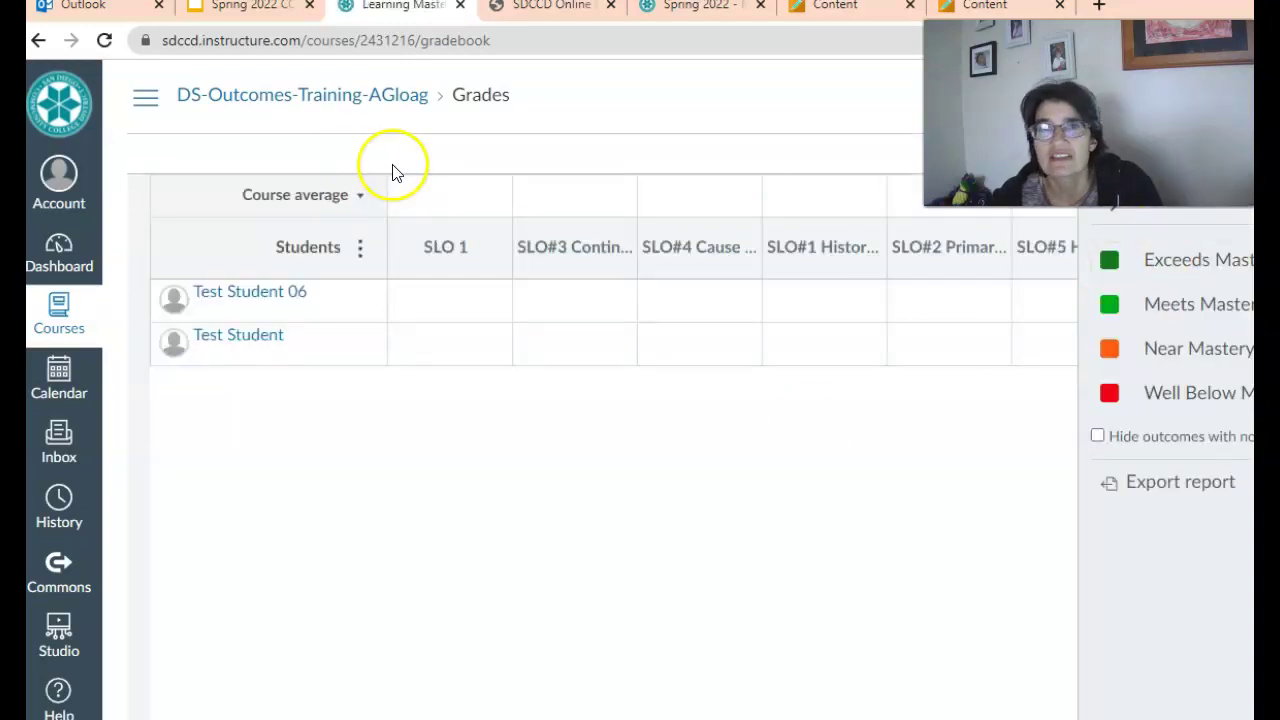
Switch from the Learning Mastery view to the standard Gradebook and export the grades to a spreadsheet
{"action": "left_click", "coordinate": [1200, 190]}
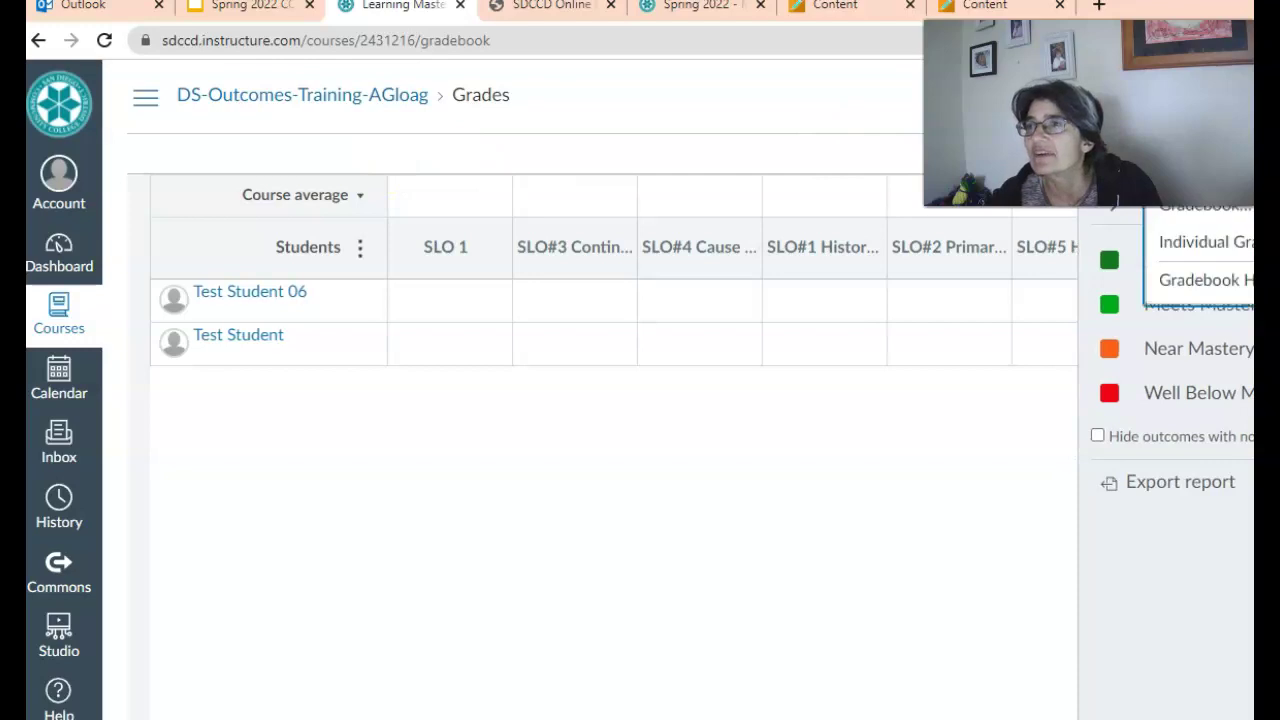
{"action": "left_click", "coordinate": [1185, 212]}
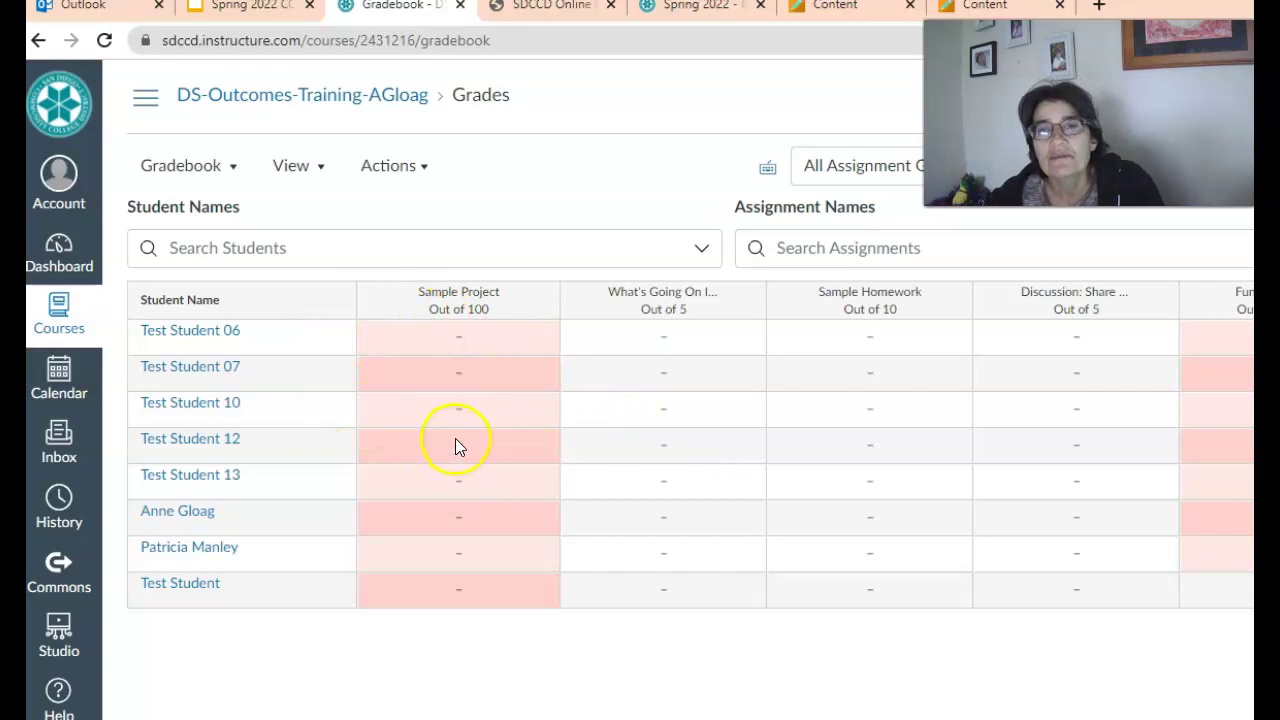
{"action": "left_click", "coordinate": [426, 172]}
{"action": "left_click", "coordinate": [309, 258]}
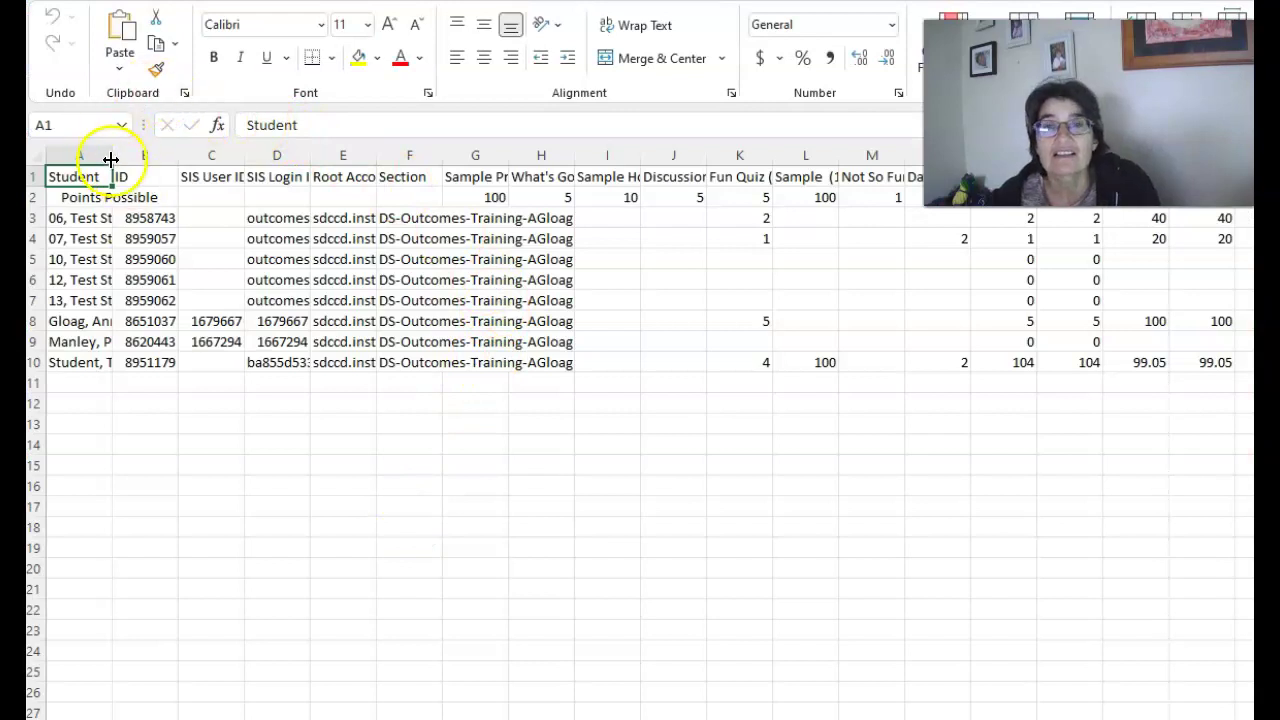
Widen column A and columns C through F so the student, login, account and section entries are readable
{"action": "left_click_drag", "start_coordinate": [112, 155], "coordinate": [237, 154]}
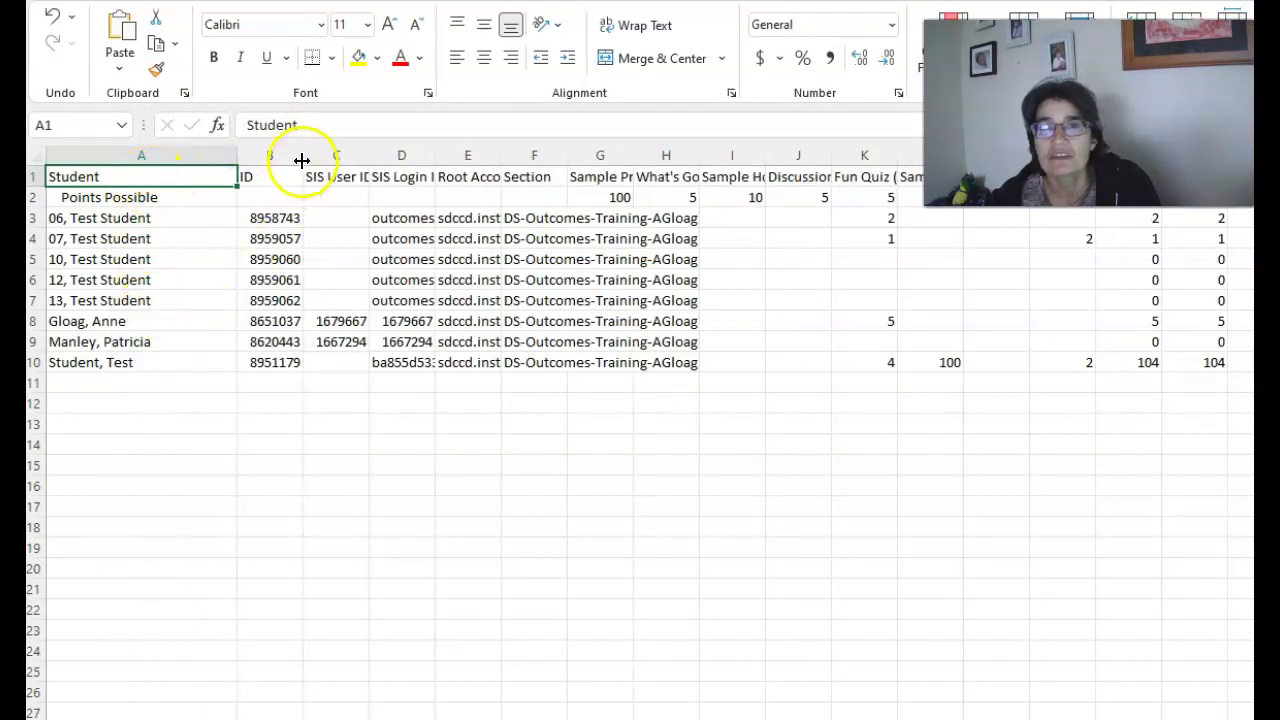
{"action": "left_click_drag", "start_coordinate": [238, 154], "coordinate": [187, 154]}
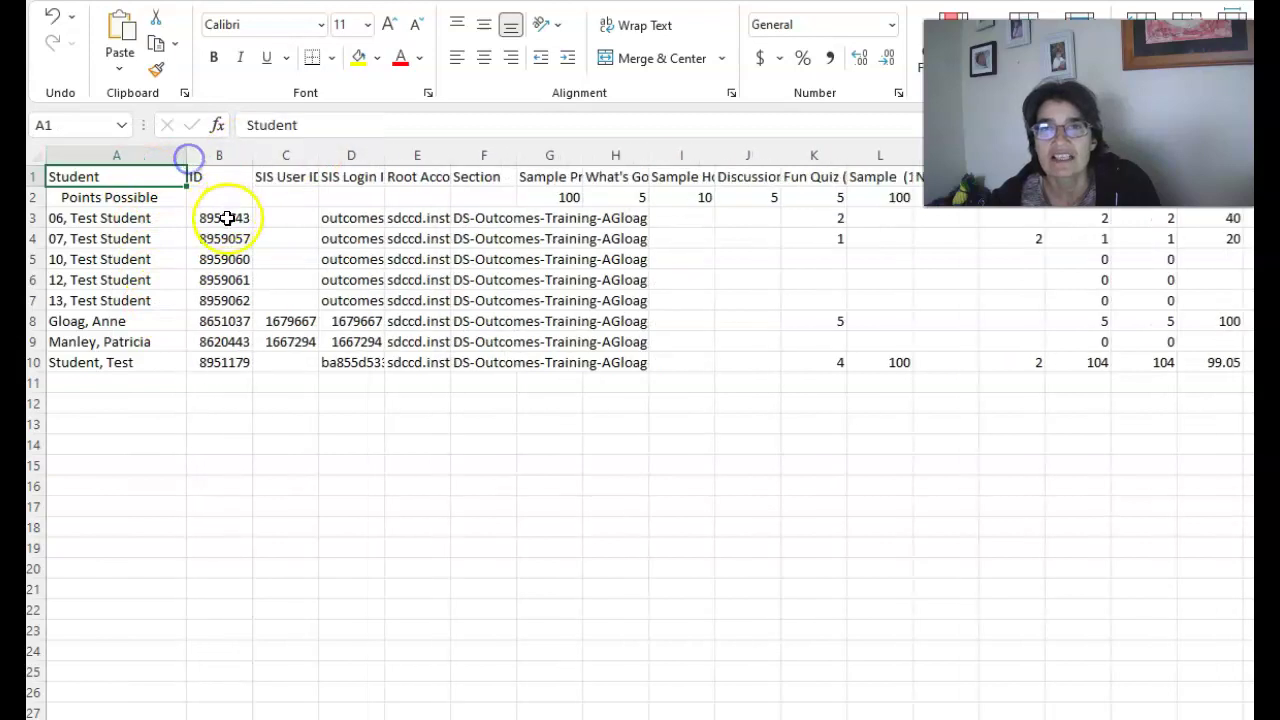
{"action": "left_click_drag", "start_coordinate": [317, 155], "coordinate": [717, 157]}
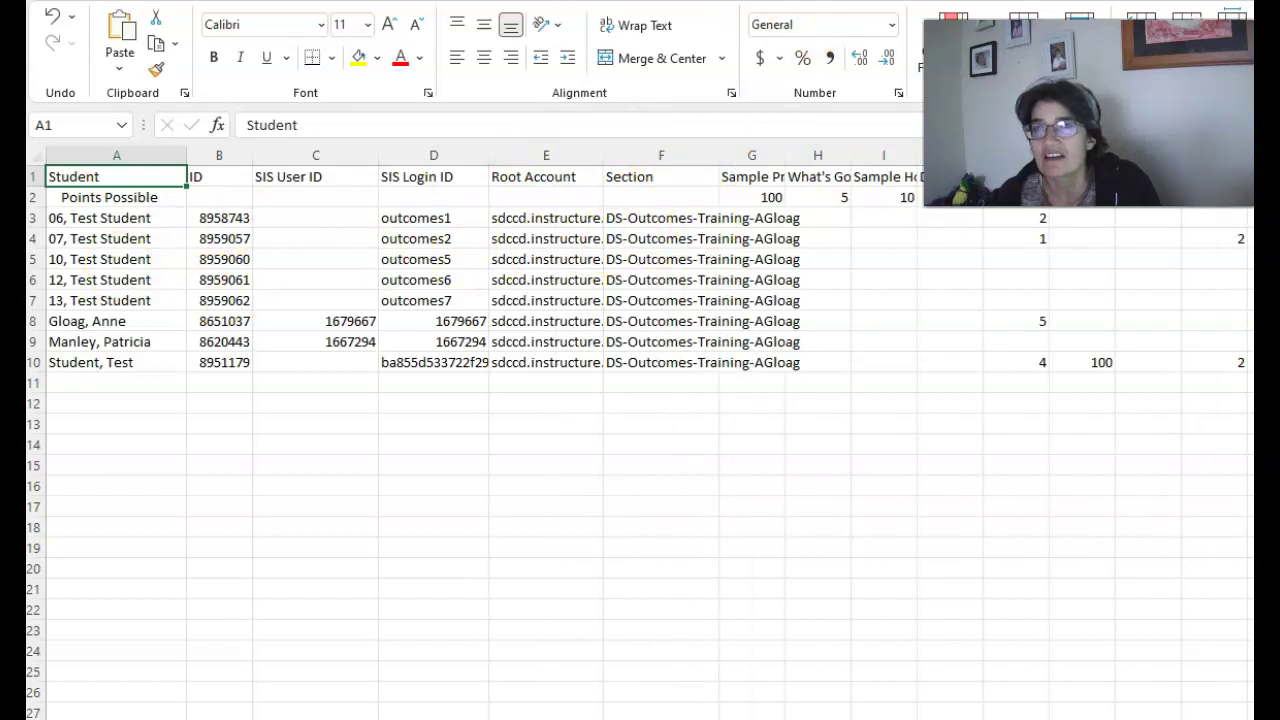
{"action": "left_click_drag", "start_coordinate": [717, 152], "coordinate": [717, 152]}
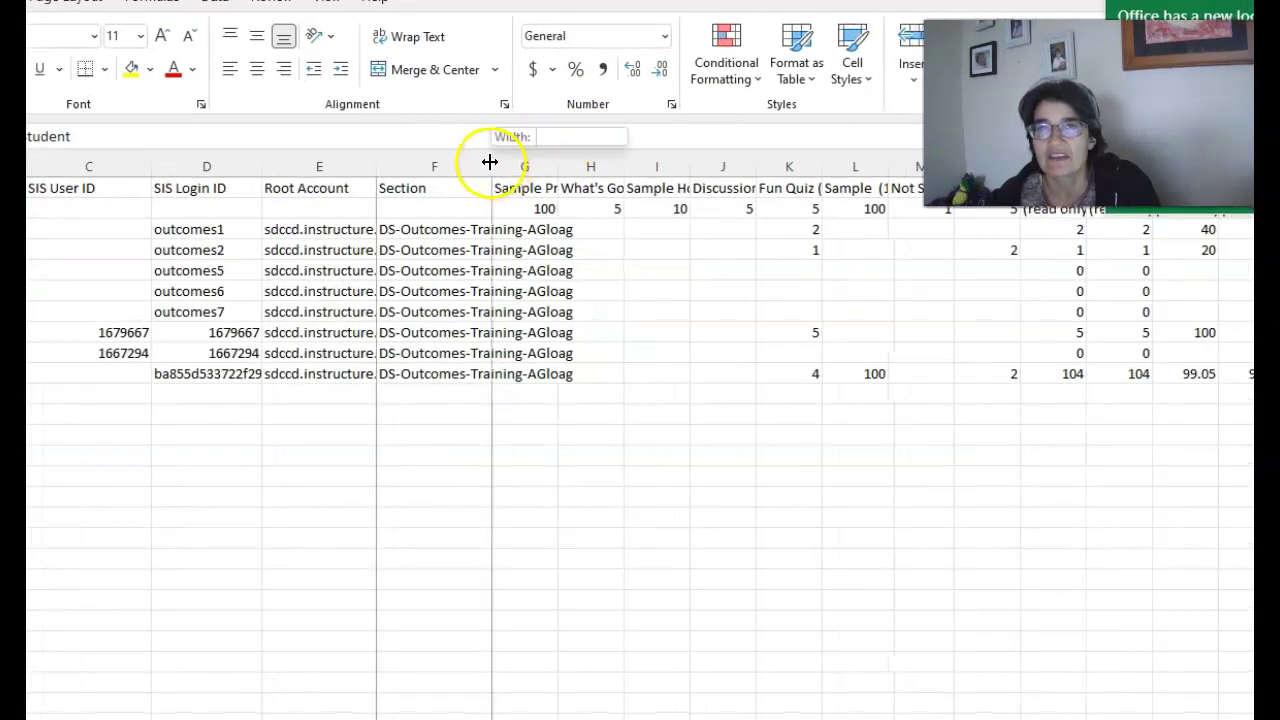
{"action": "left_click_drag", "start_coordinate": [490, 162], "coordinate": [606, 162]}
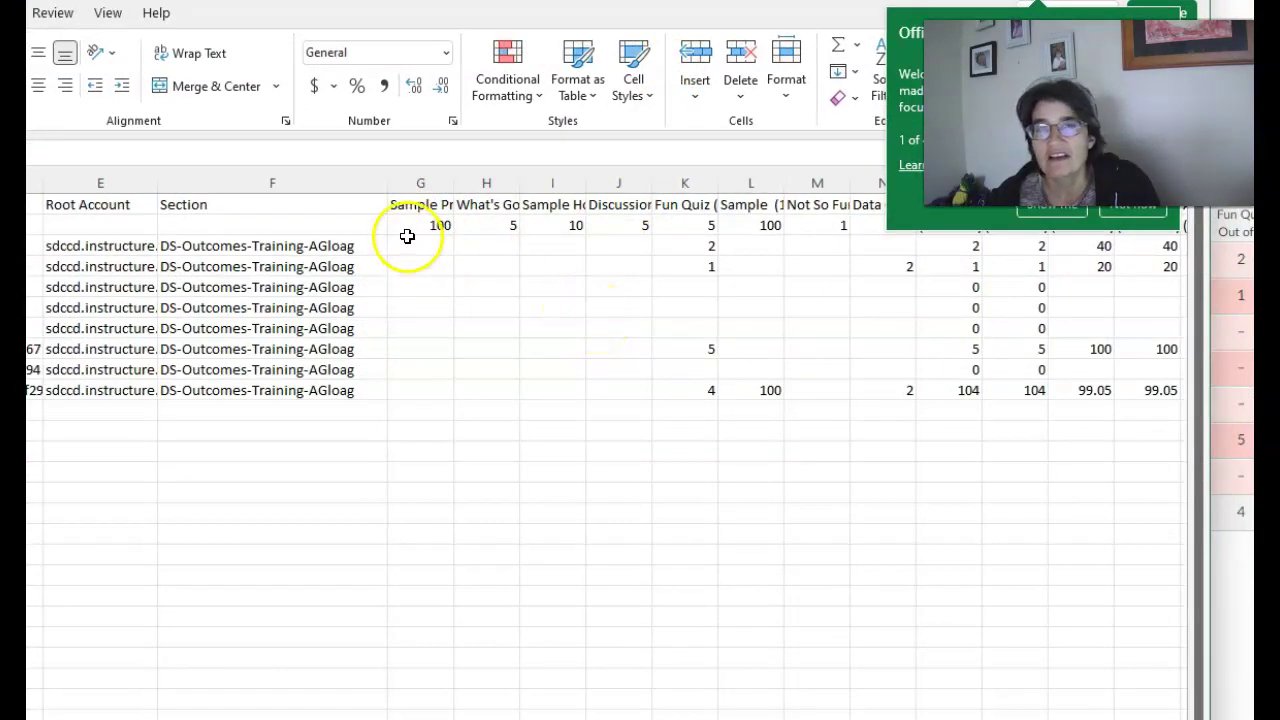
Clear all existing assignment and score data from column G onward, including the headings and points possible
{"action": "left_click_drag", "start_coordinate": [417, 206], "coordinate": [972, 400]}
{"action": "scroll", "coordinate": [972, 400], "scroll_direction": "left", "scroll_amount": 5}
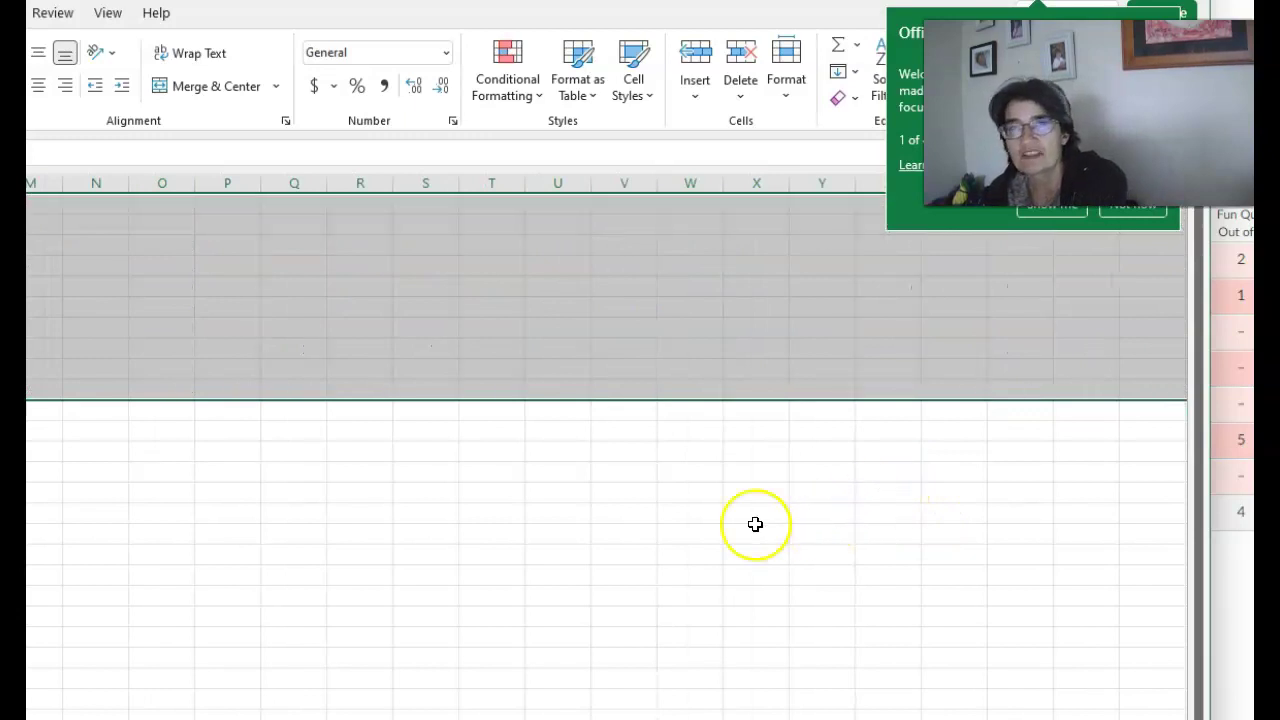
{"action": "scroll", "coordinate": [600, 450], "scroll_direction": "left", "scroll_amount": 8}
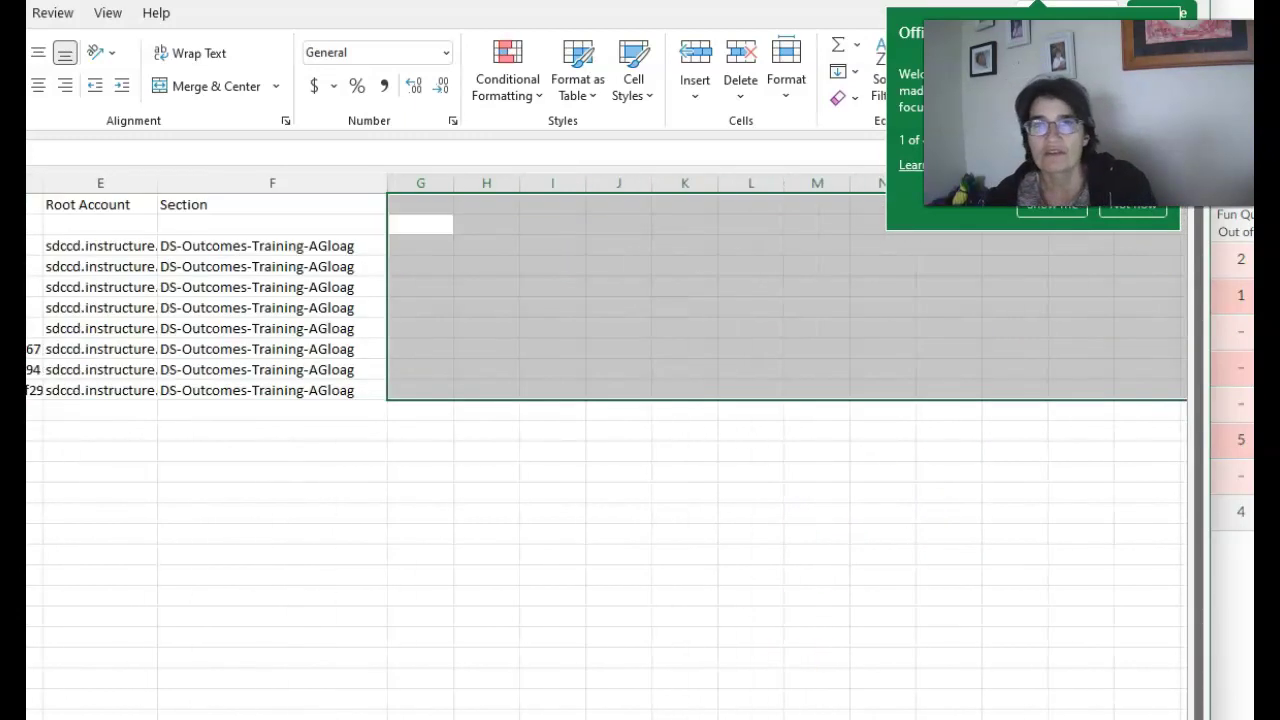
{"action": "left_click", "coordinate": [537, 599]}
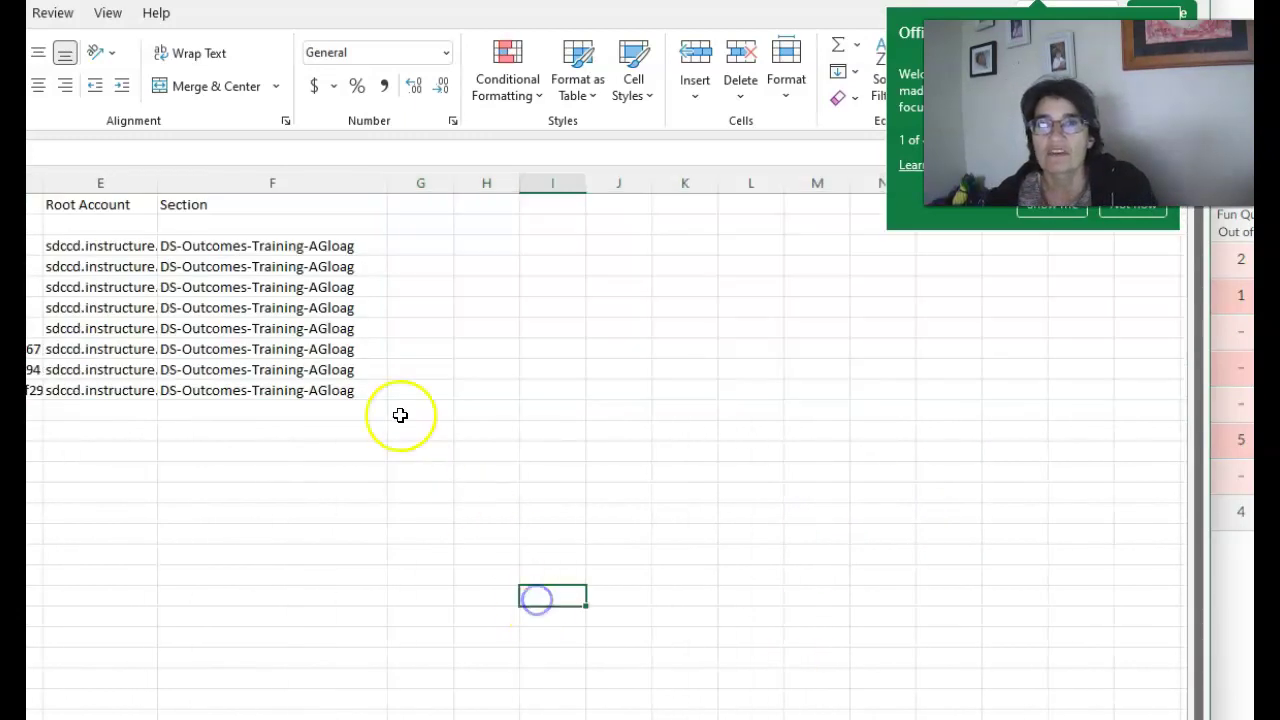
Widen column G and enter the heading "Exam 1" in cell G1
{"action": "left_click_drag", "start_coordinate": [454, 181], "coordinate": [577, 186]}
{"action": "left_click", "coordinate": [437, 206]}
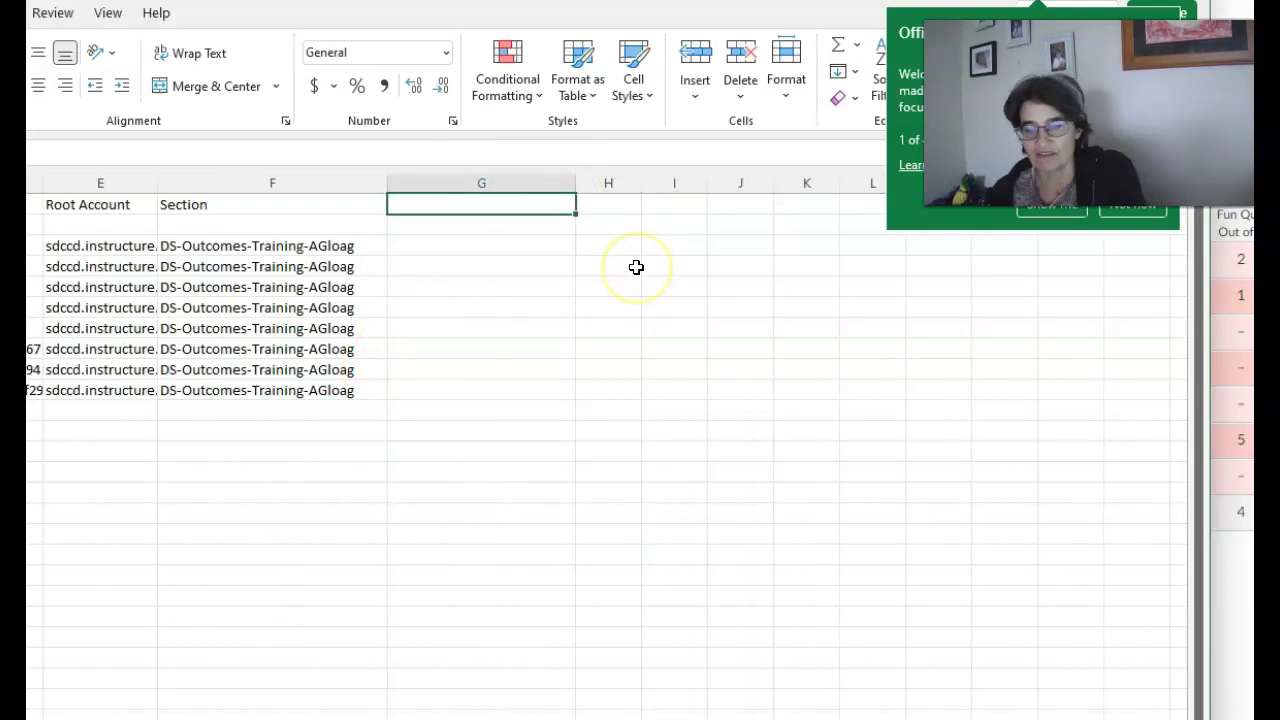
{"action": "type", "text": "Exam 1"}
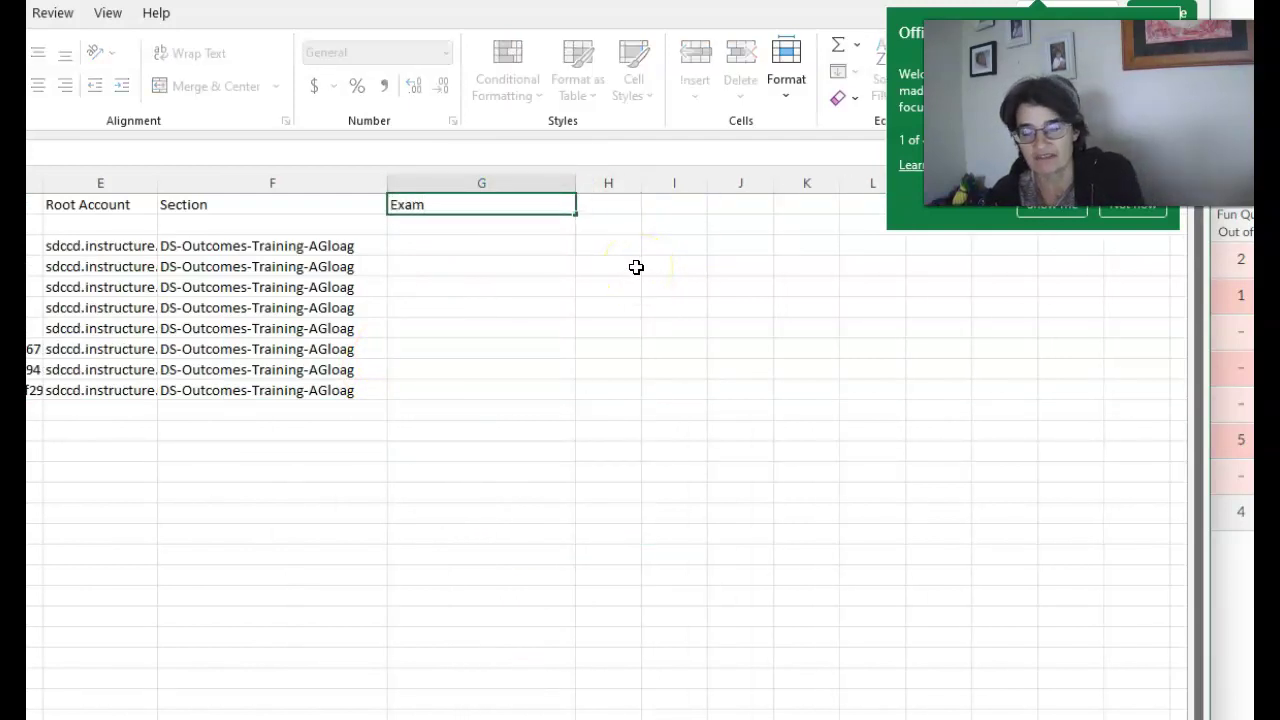
{"action": "left_click", "coordinate": [452, 245]}
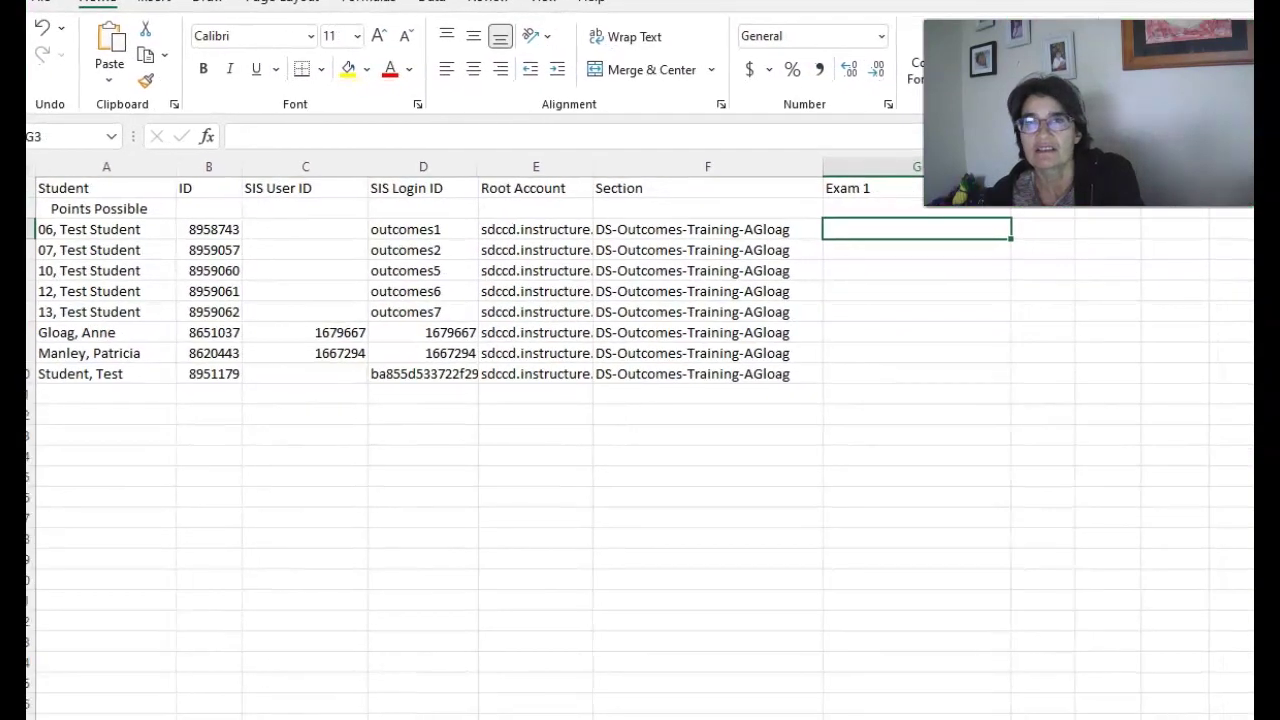
Set the points possible for Exam 1 to 100 in cell G2
{"action": "left_click", "coordinate": [884, 210]}
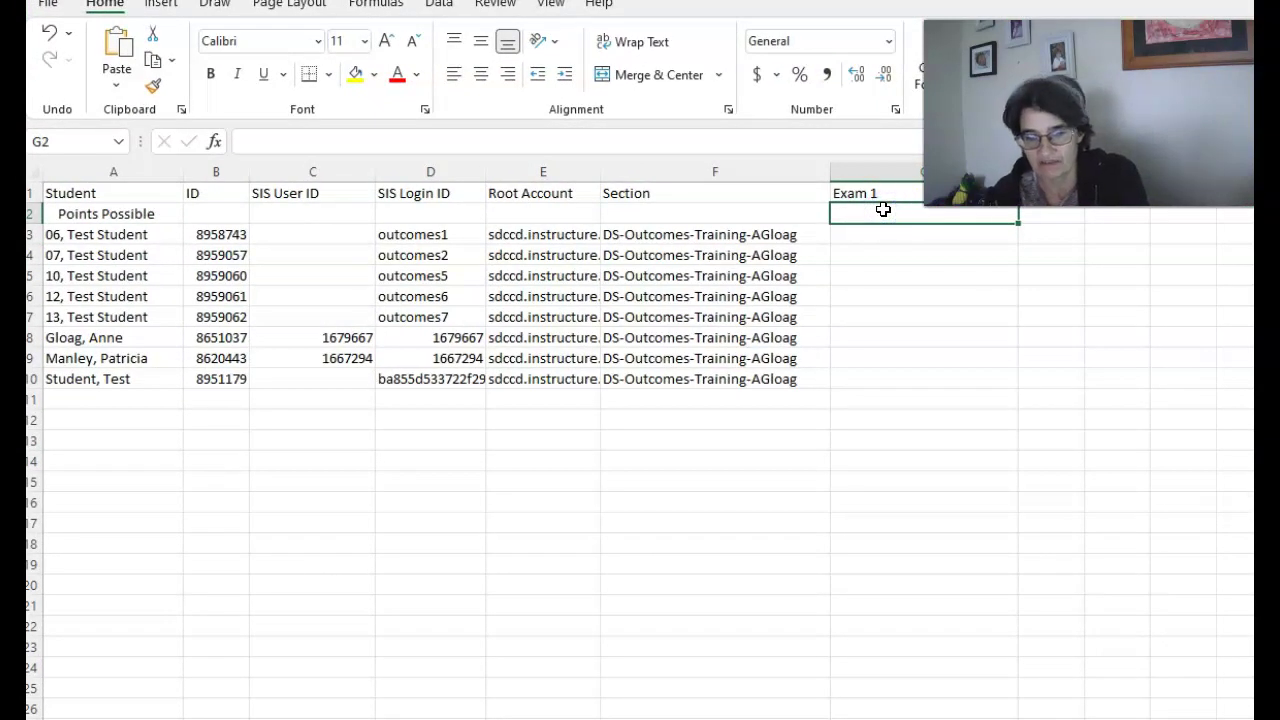
{"action": "type", "text": "100"}
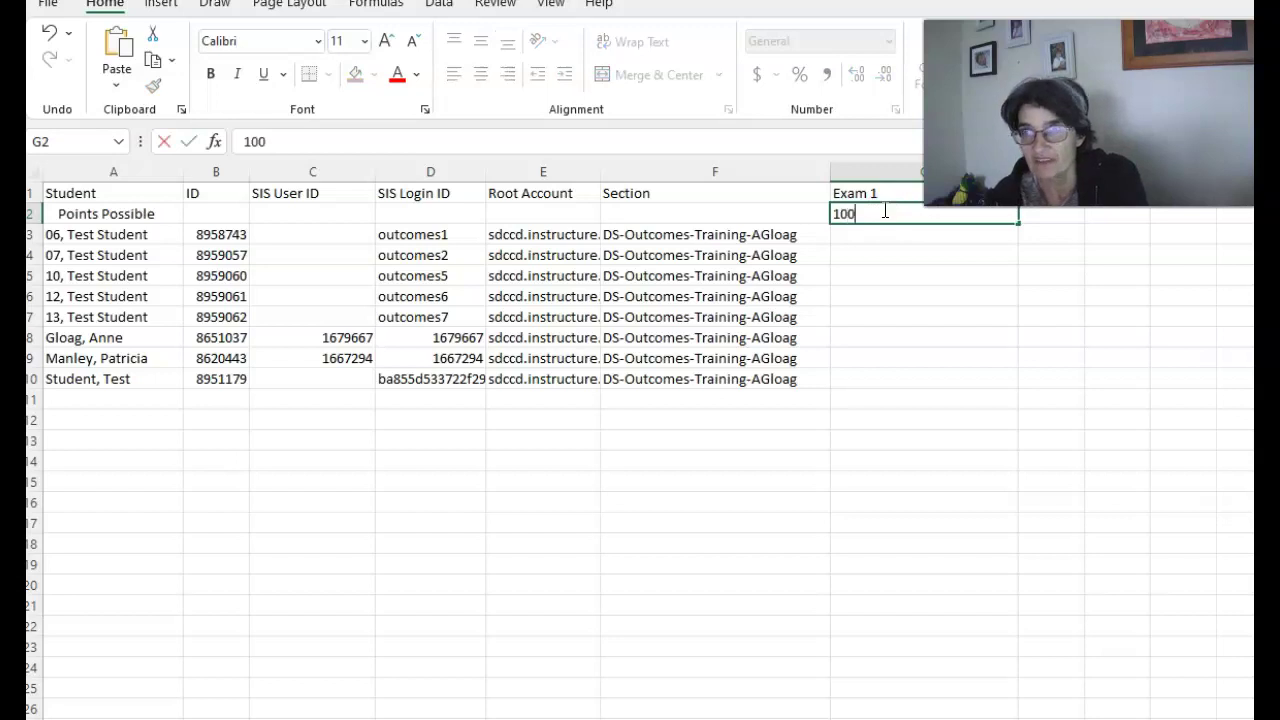
{"action": "key", "text": "Return"}
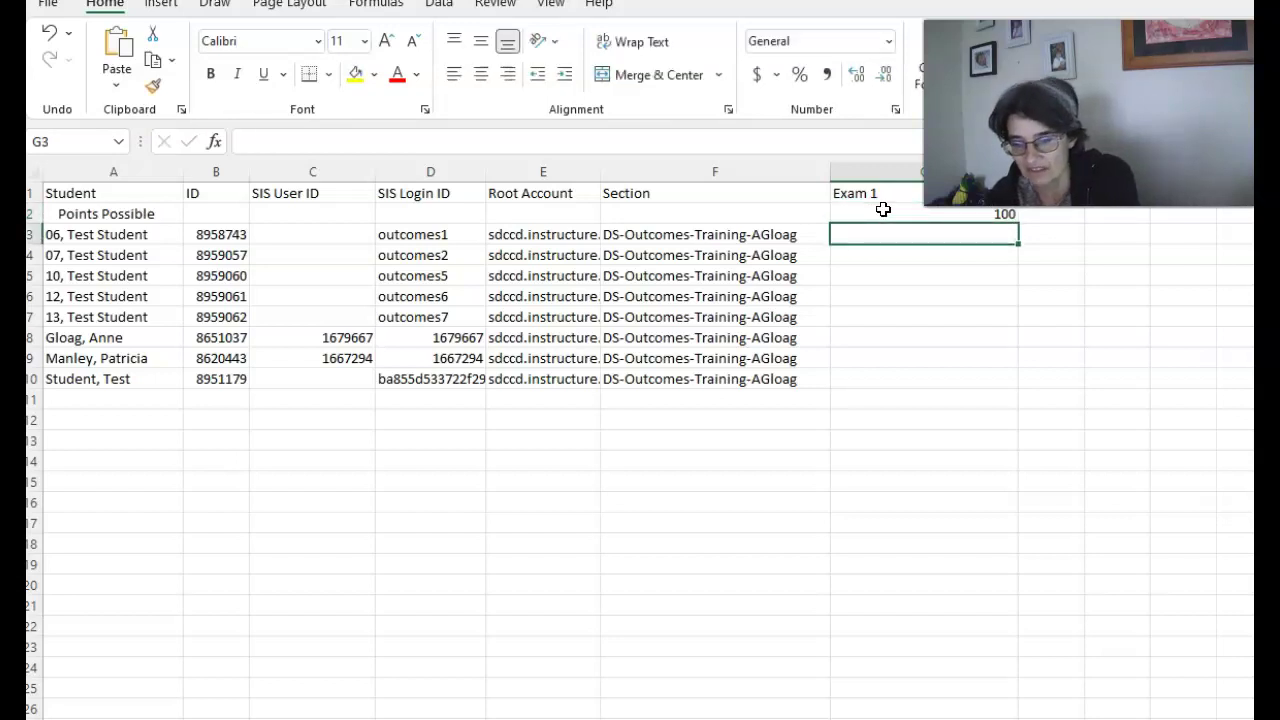
Enter the Exam 1 scores 84, 76, 89, 100, 78, 96, 90 and 85 for the students in cells G3 to G10
{"action": "type", "text": "84"}
{"action": "key", "text": "Return"}
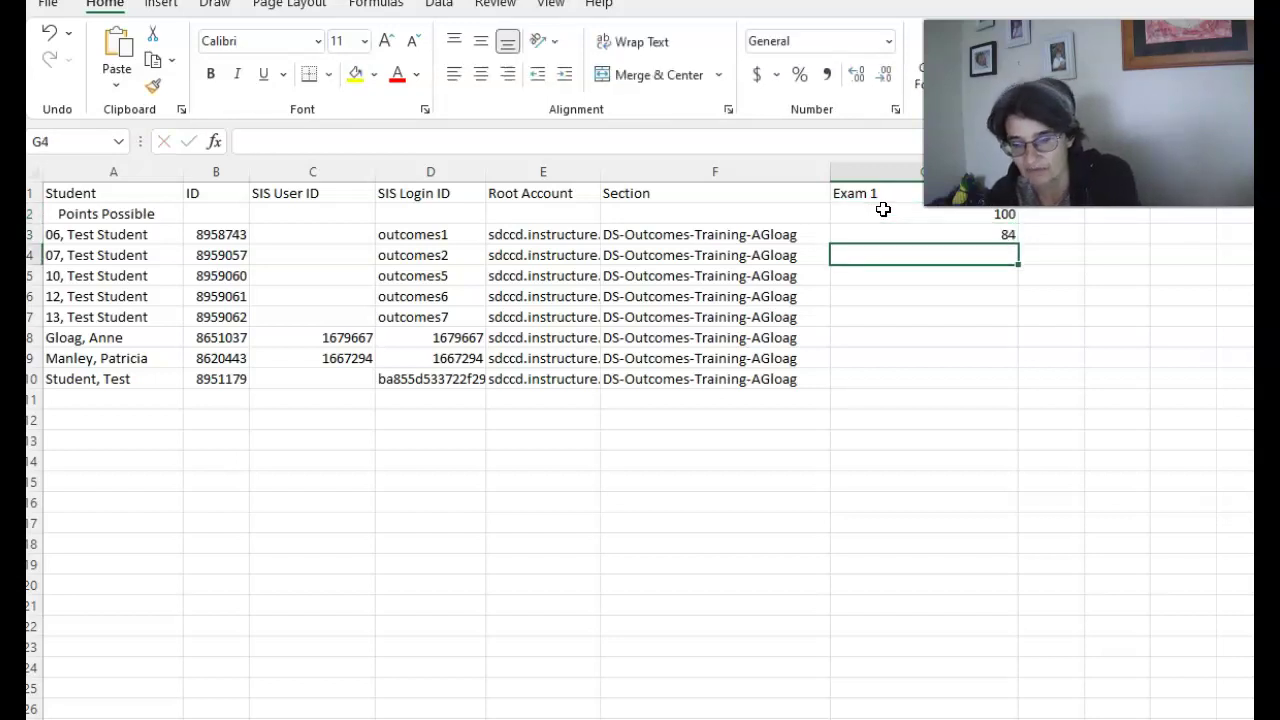
{"action": "type", "text": "76"}
{"action": "key", "text": "Return"}
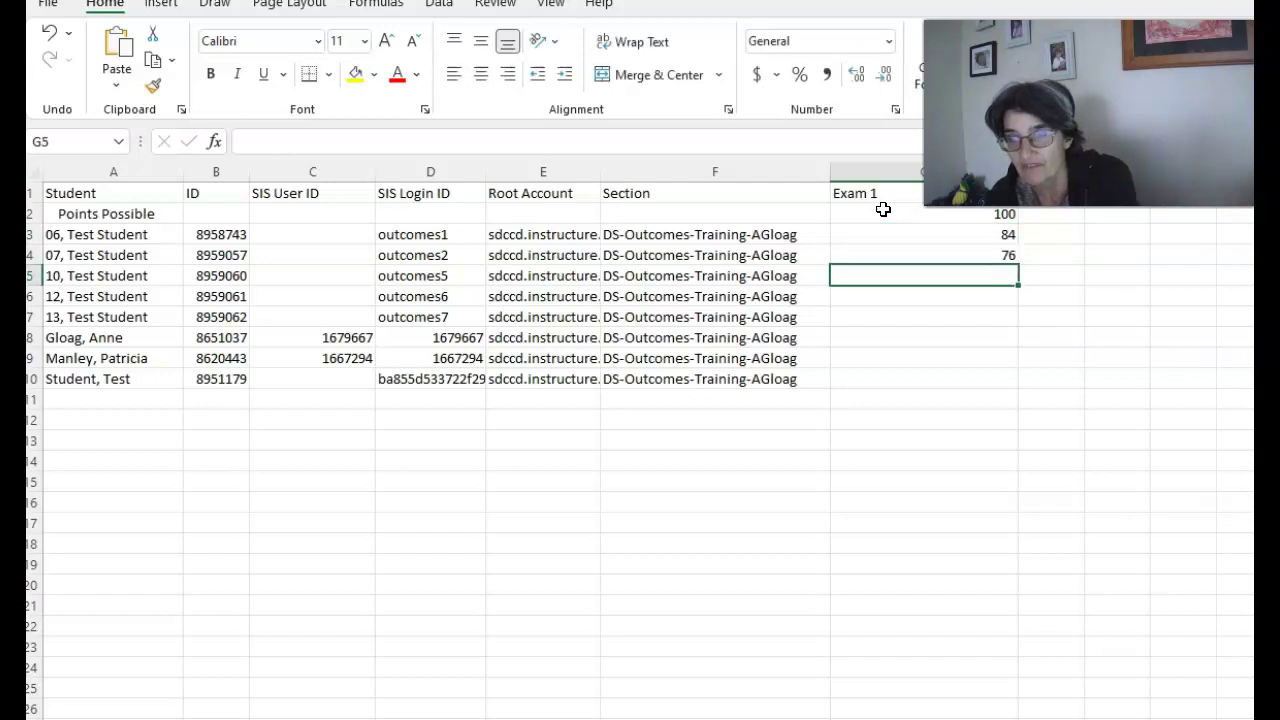
{"action": "type", "text": "89"}
{"action": "key", "text": "Return"}
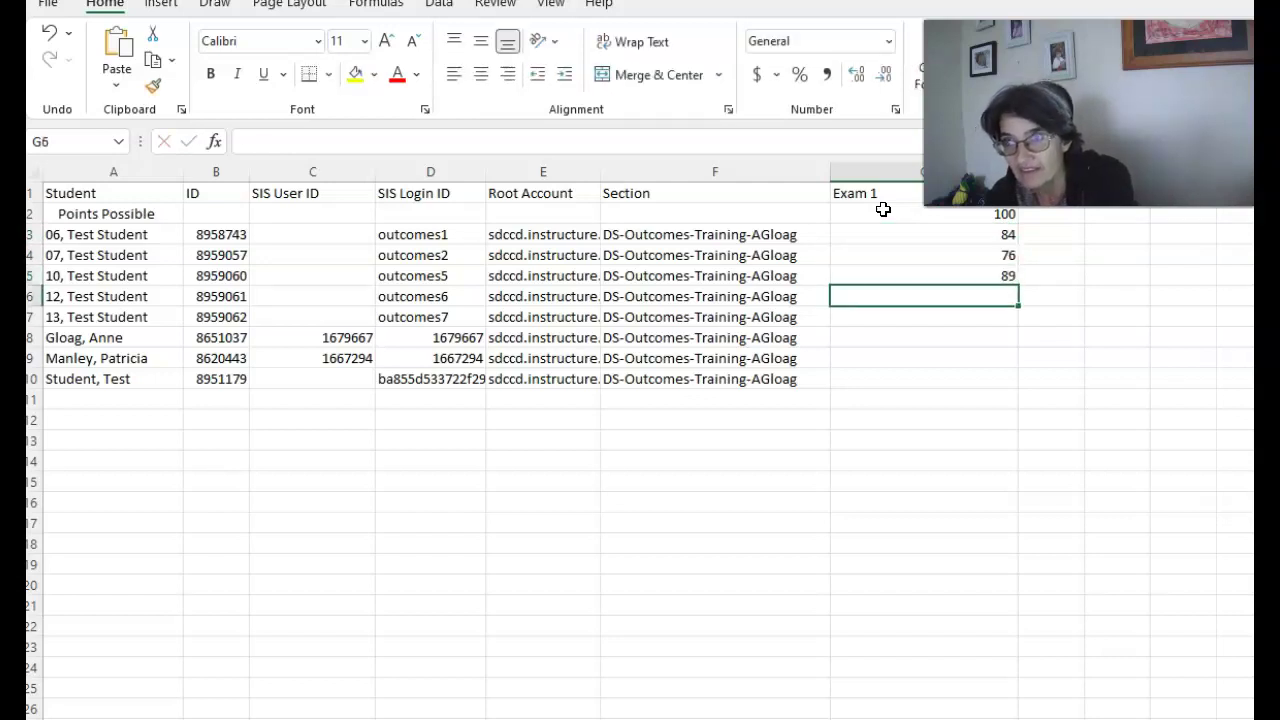
{"action": "type", "text": "100"}
{"action": "key", "text": "Return"}
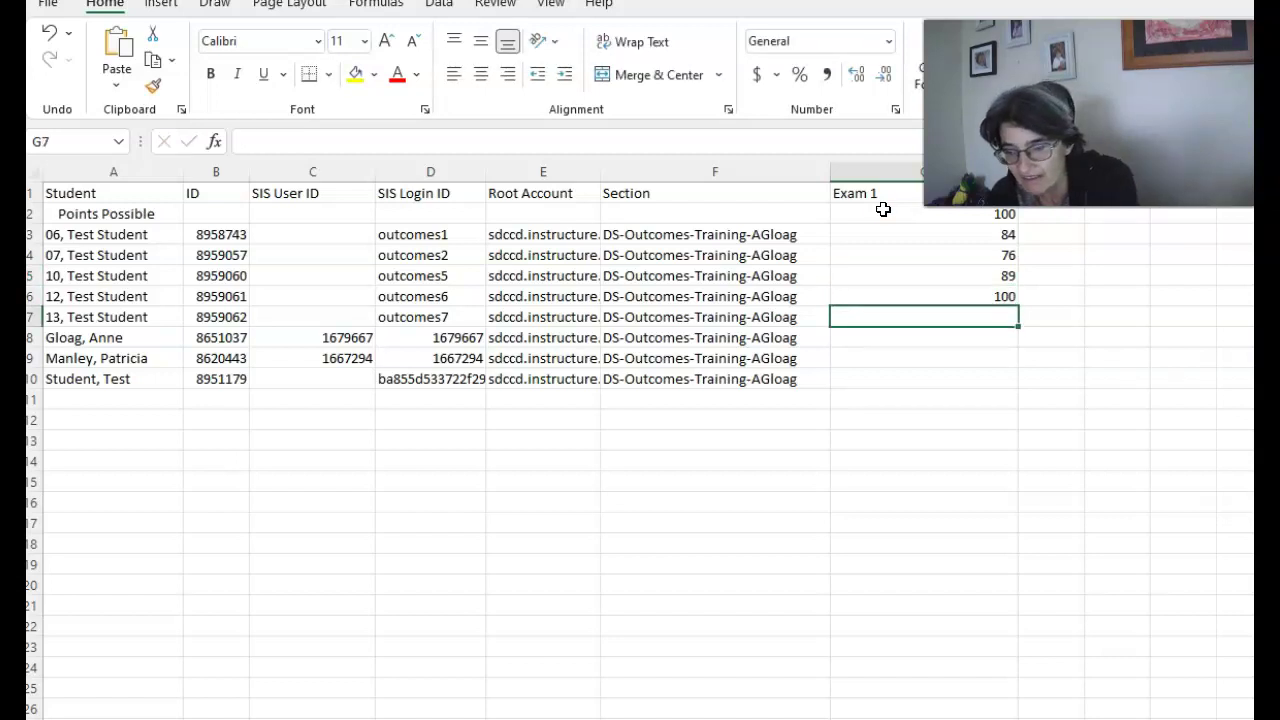
{"action": "type", "text": "78"}
{"action": "key", "text": "Return"}
{"action": "type", "text": "96"}
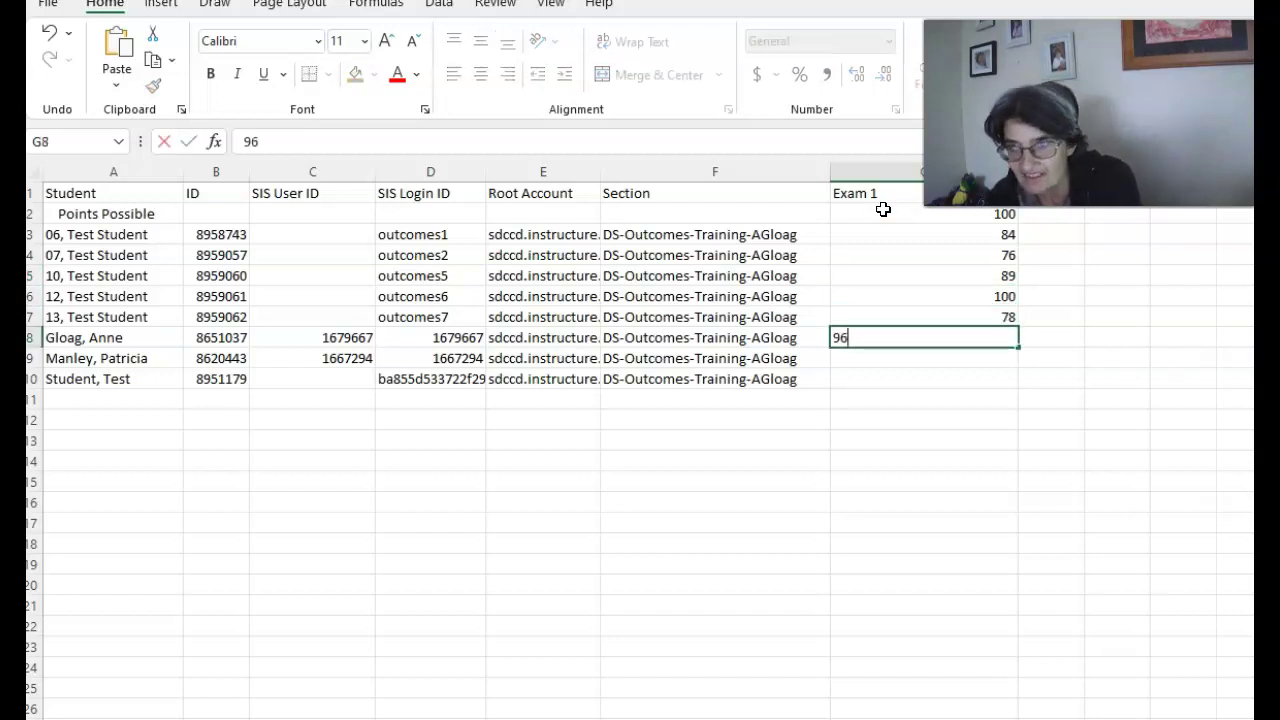
{"action": "key", "text": "Return"}
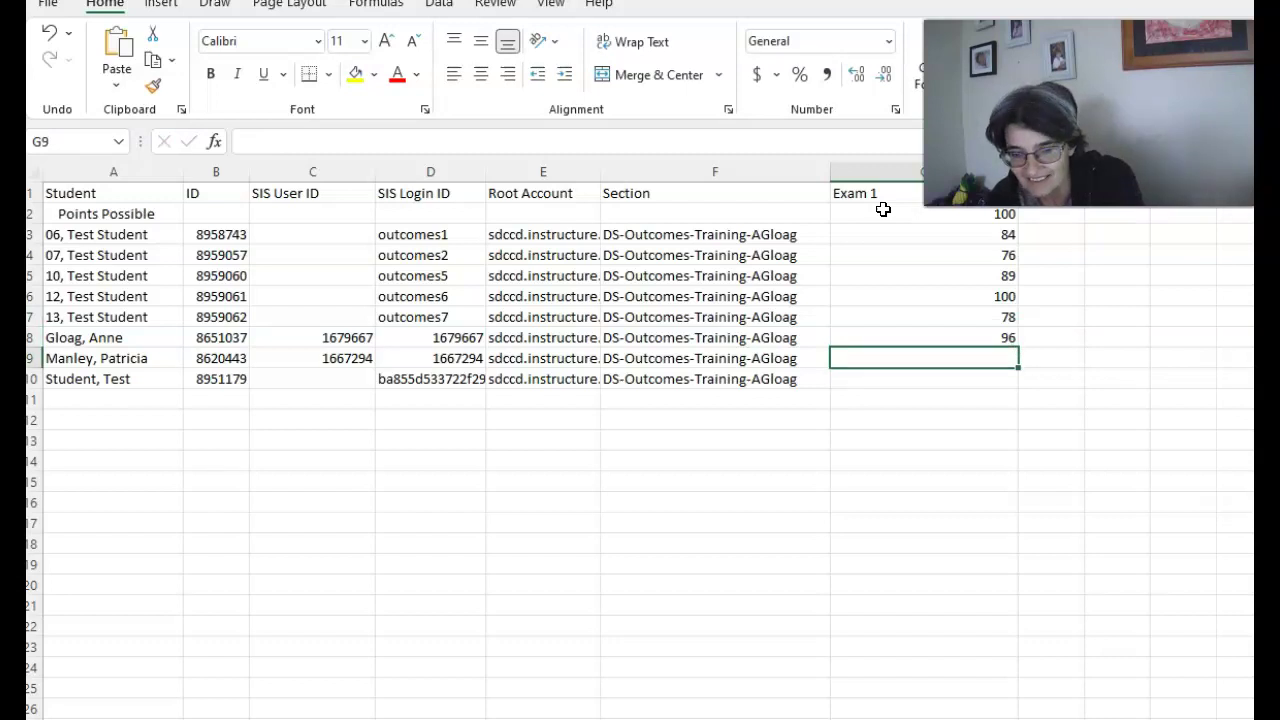
{"action": "type", "text": "90"}
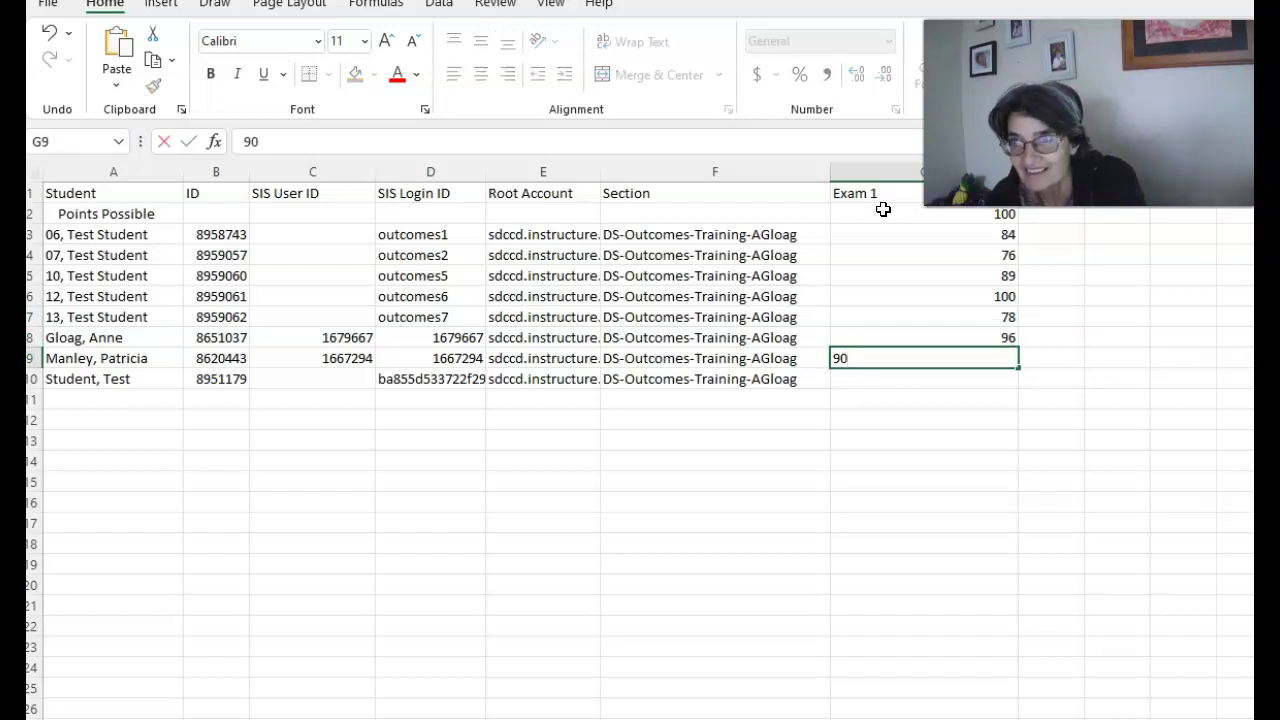
{"action": "key", "text": "Return"}
{"action": "type", "text": "8"}
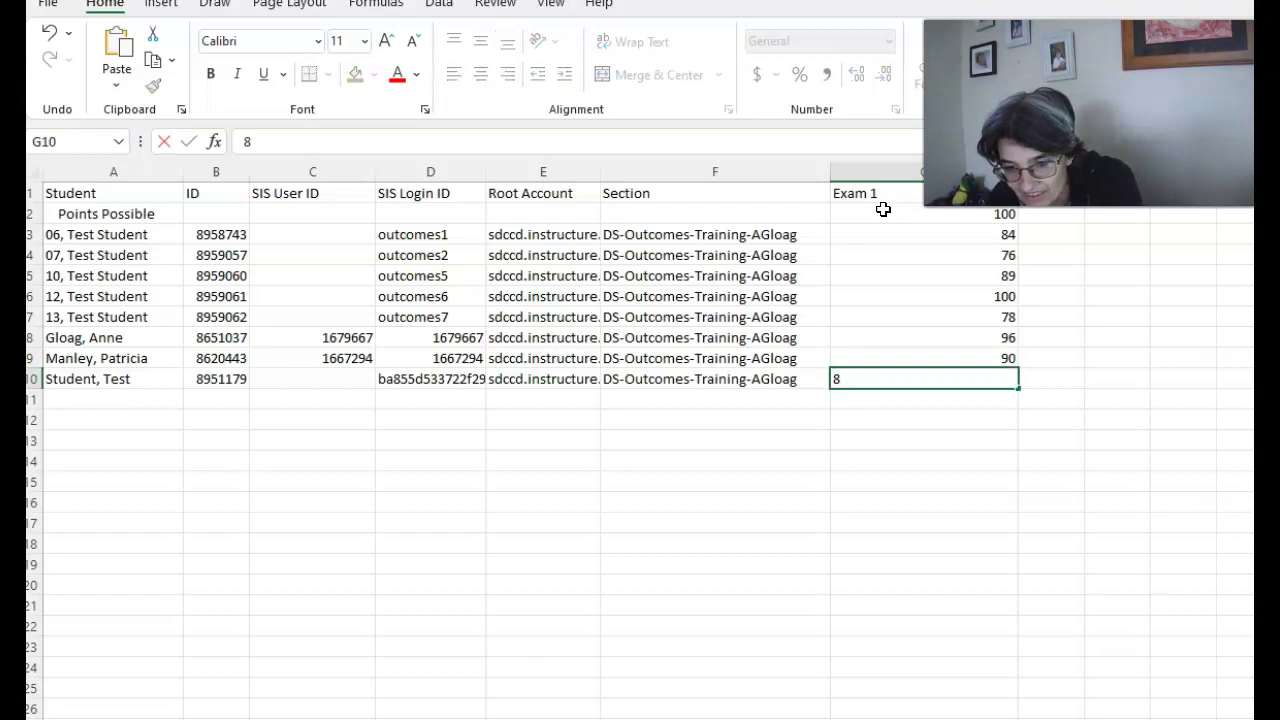
{"action": "type", "text": "5"}
{"action": "key", "text": "Return"}
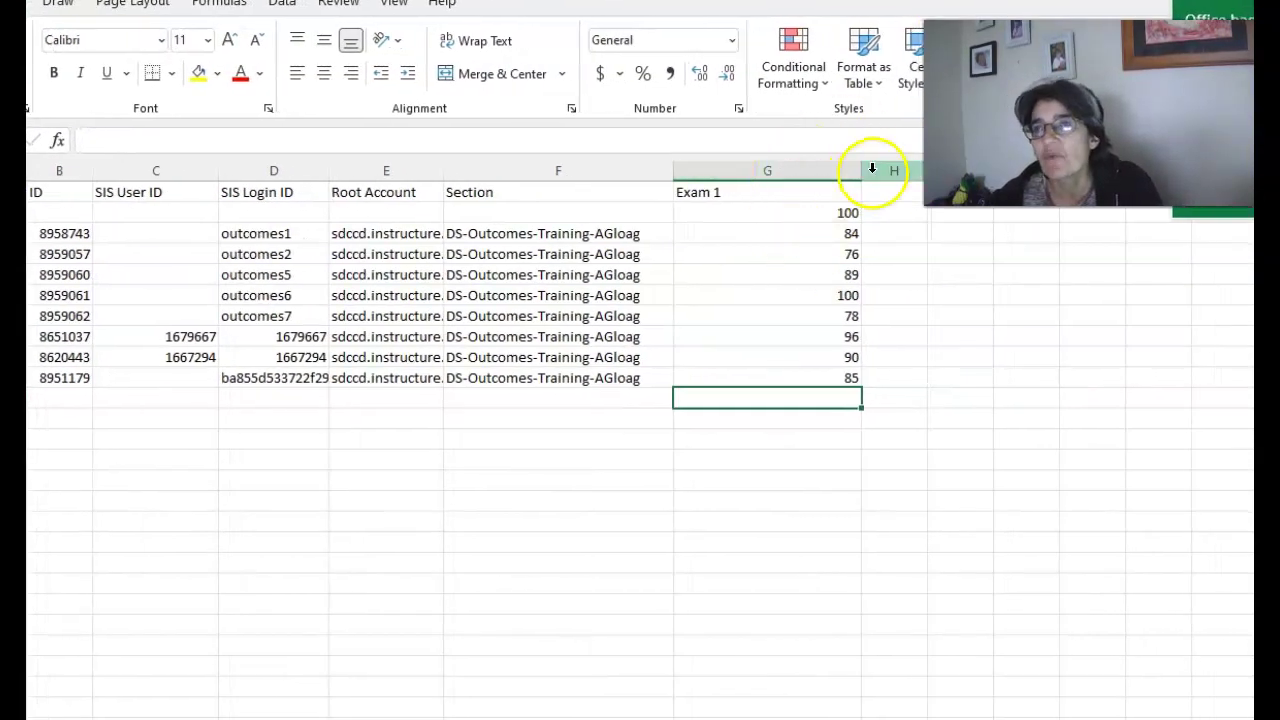
Narrow column G, copy its Exam 1 data into column H, and change the copied heading to "Exam 2"
{"action": "left_click_drag", "start_coordinate": [860, 171], "coordinate": [737, 389]}
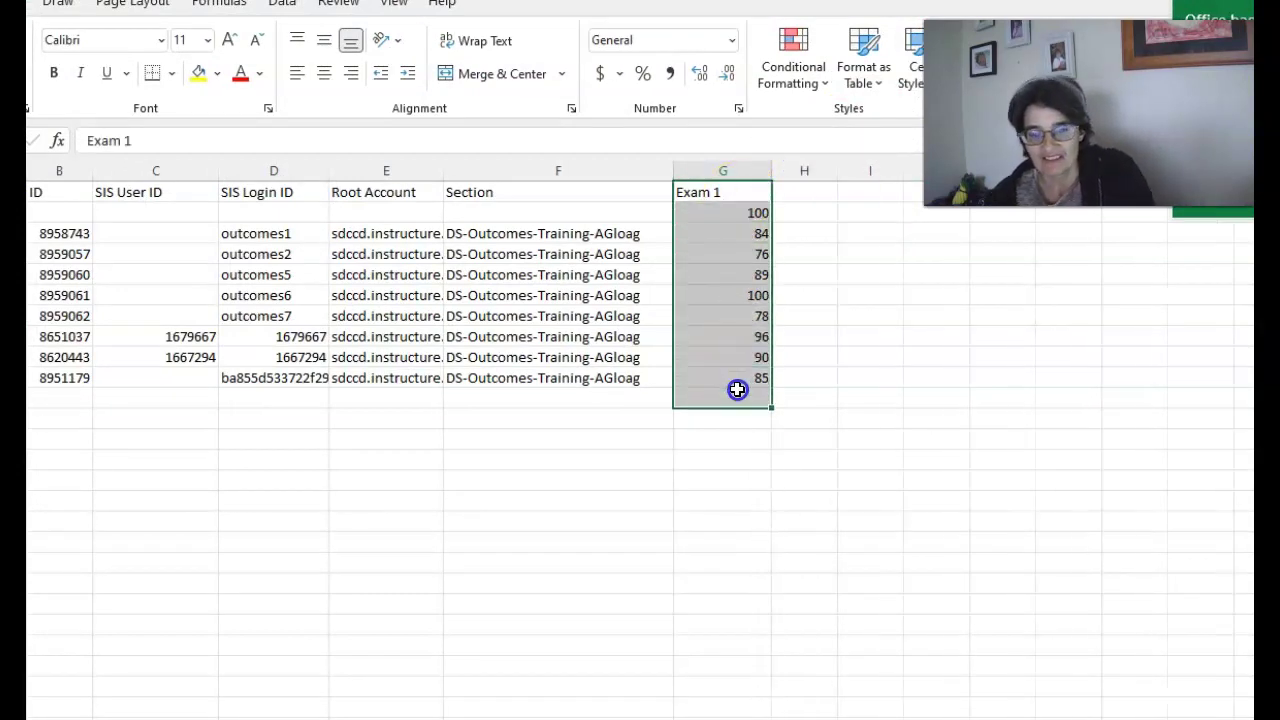
{"action": "key", "text": "ctrl+c"}
{"action": "left_click", "coordinate": [808, 194]}
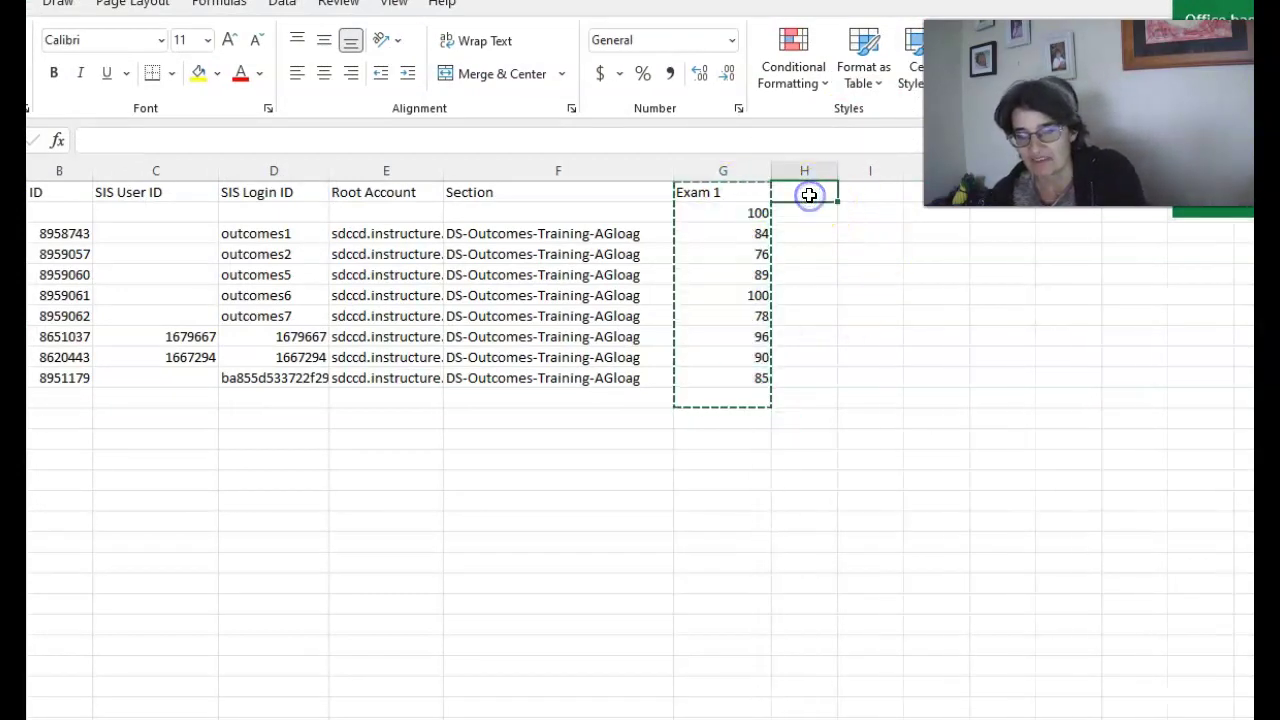
{"action": "key", "text": "ctrl+v"}
{"action": "double_click", "coordinate": [820, 194]}
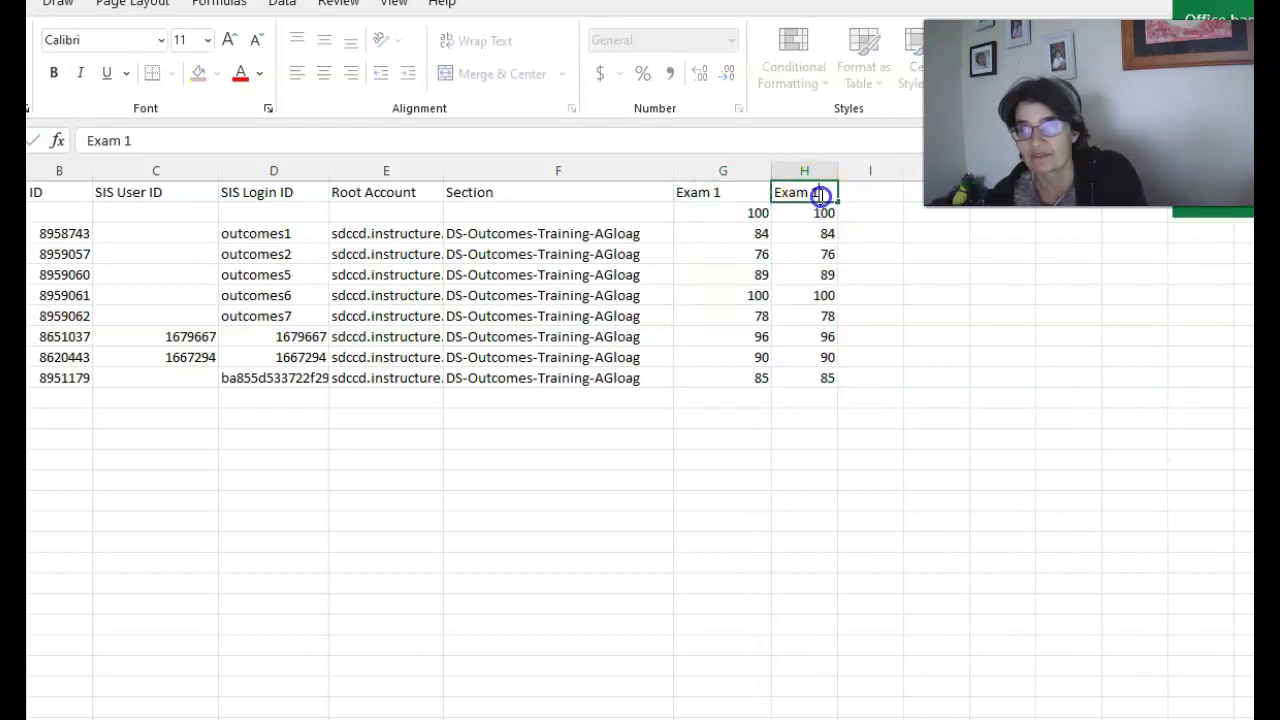
{"action": "left_click", "coordinate": [977, 472]}
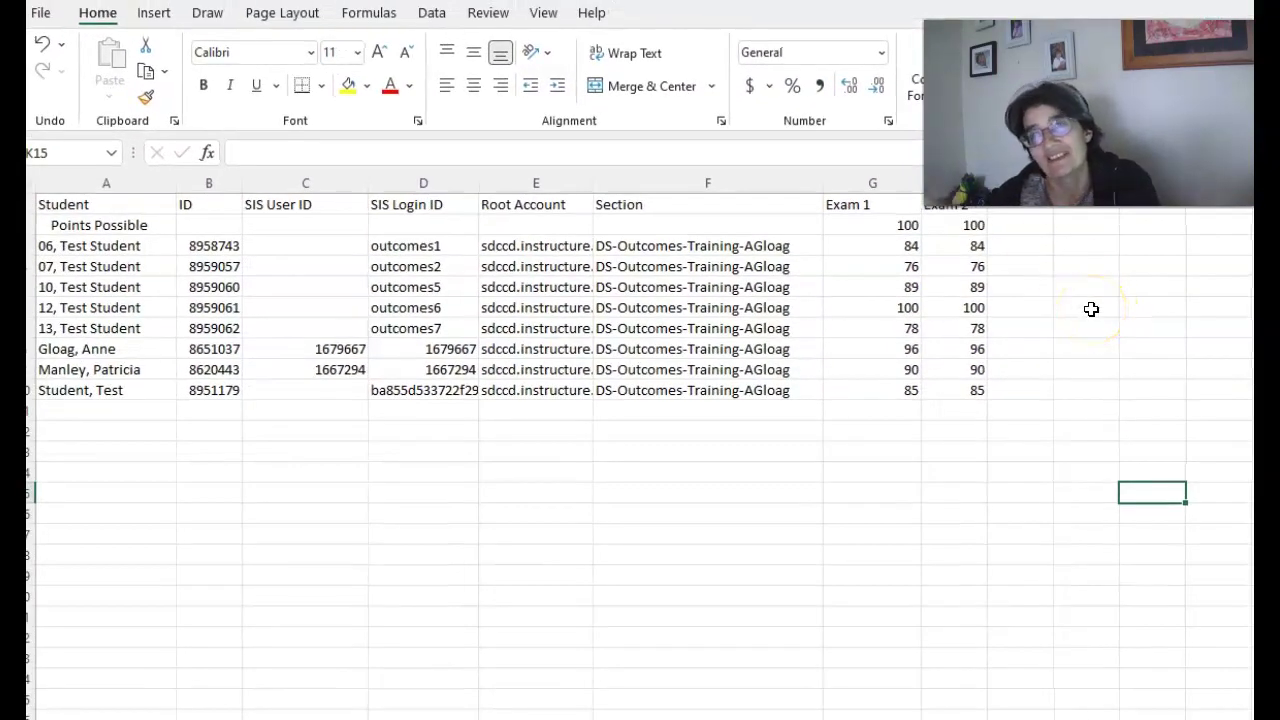
Save the edited gradebook workbook in the Downloads folder as a comma-delimited CSV file named Grades
{"action": "left_click", "coordinate": [41, 13]}
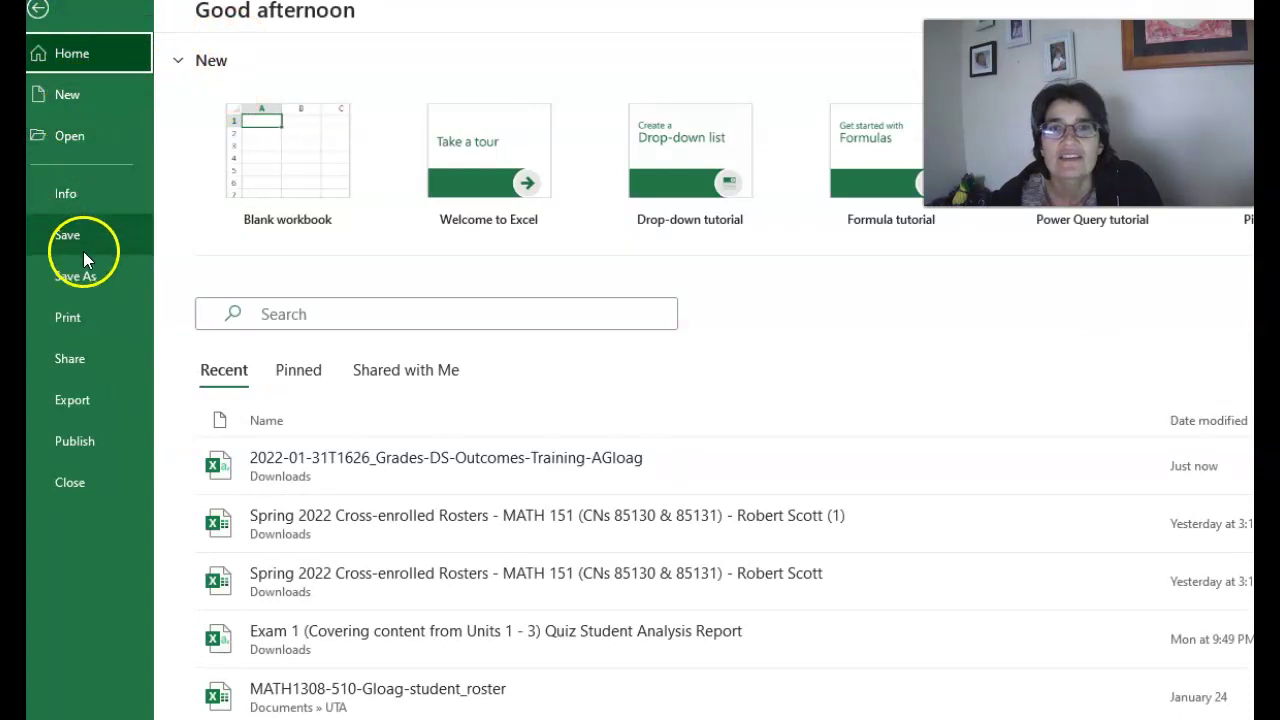
{"action": "left_click", "coordinate": [38, 10]}
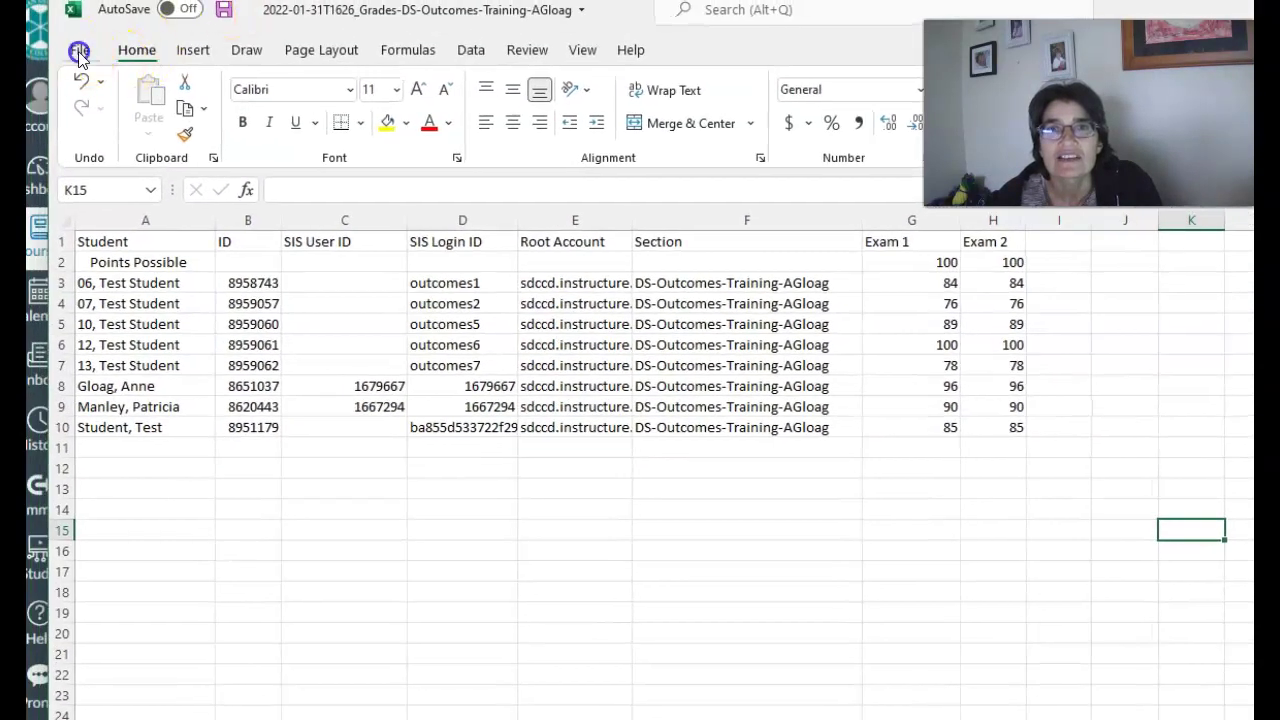
{"action": "left_click", "coordinate": [41, 13]}
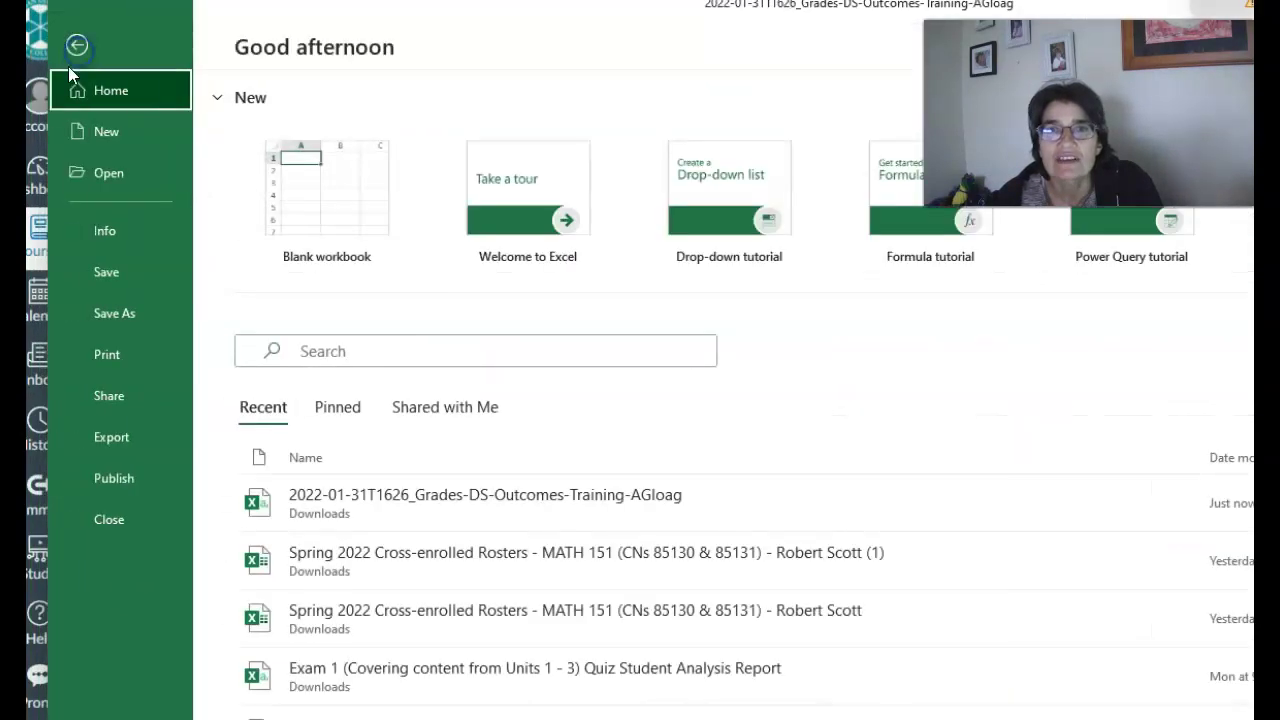
{"action": "left_click", "coordinate": [108, 280]}
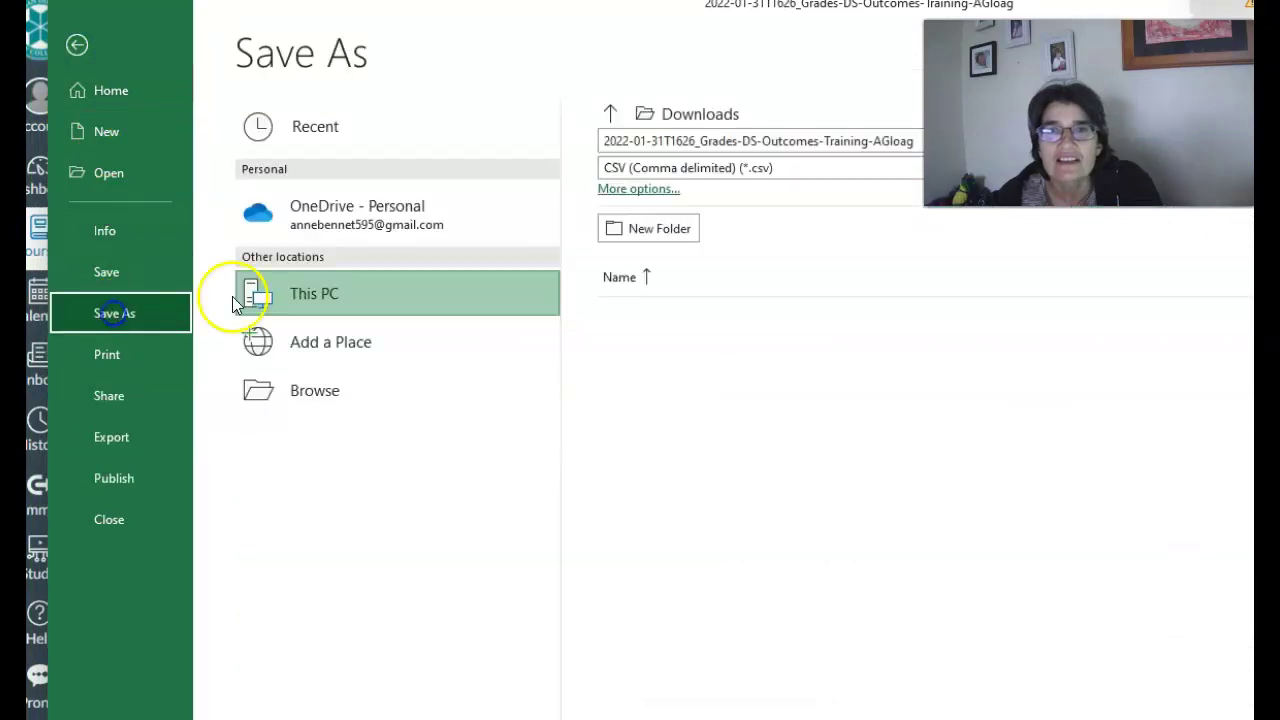
{"action": "left_click", "coordinate": [690, 140]}
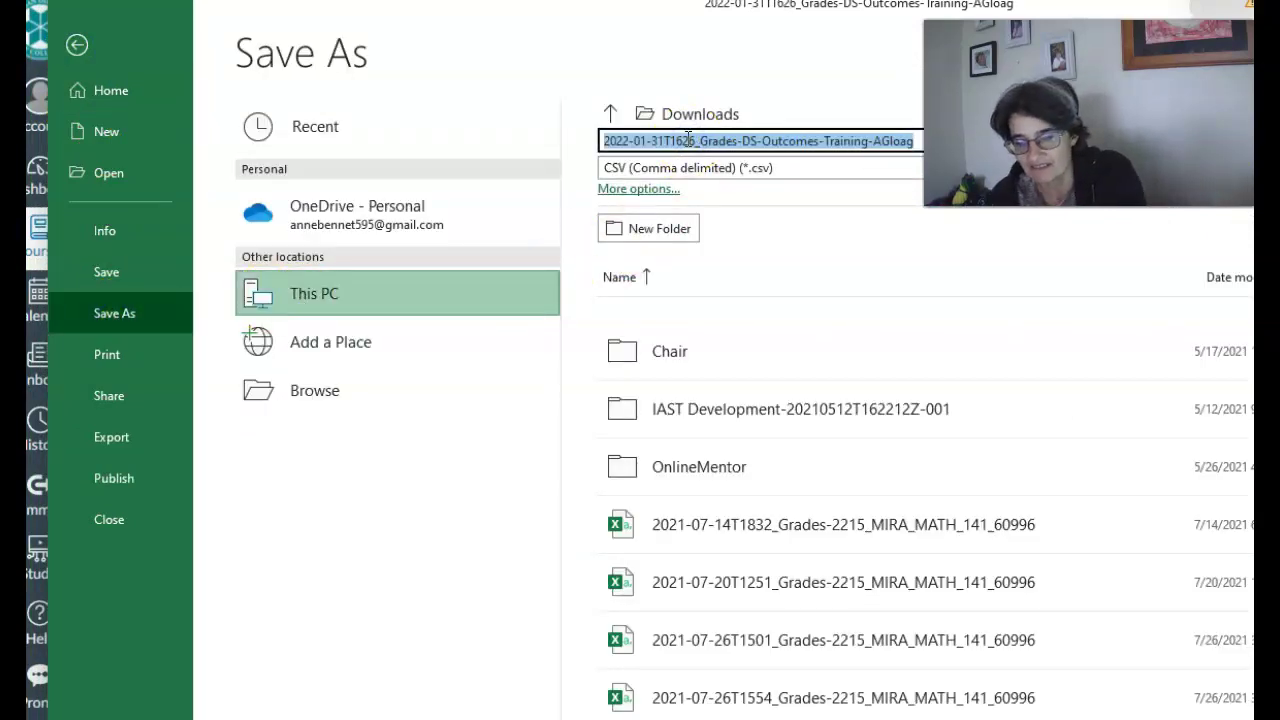
{"action": "type", "text": "Gr"}
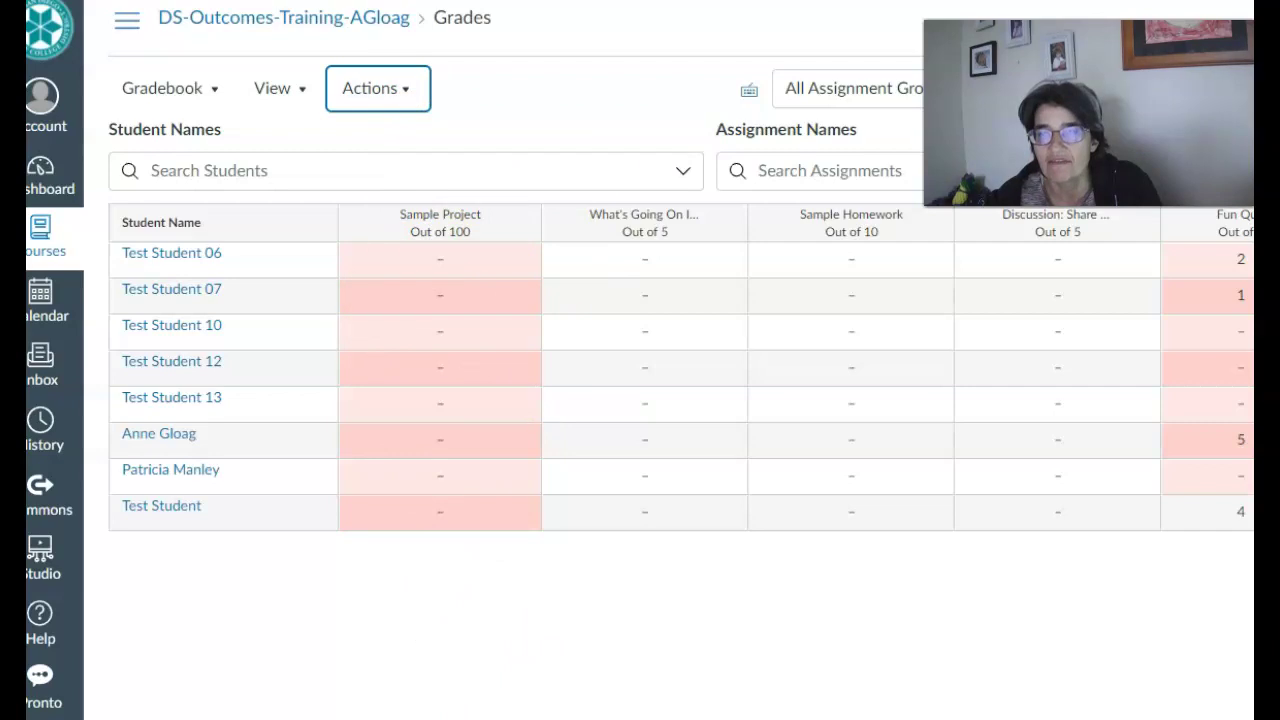
Switch to the Canvas gradebook, look through its assignment columns, and open the gradebook import page
{"action": "scroll", "coordinate": [796, 367], "scroll_direction": "right", "scroll_amount": 8}
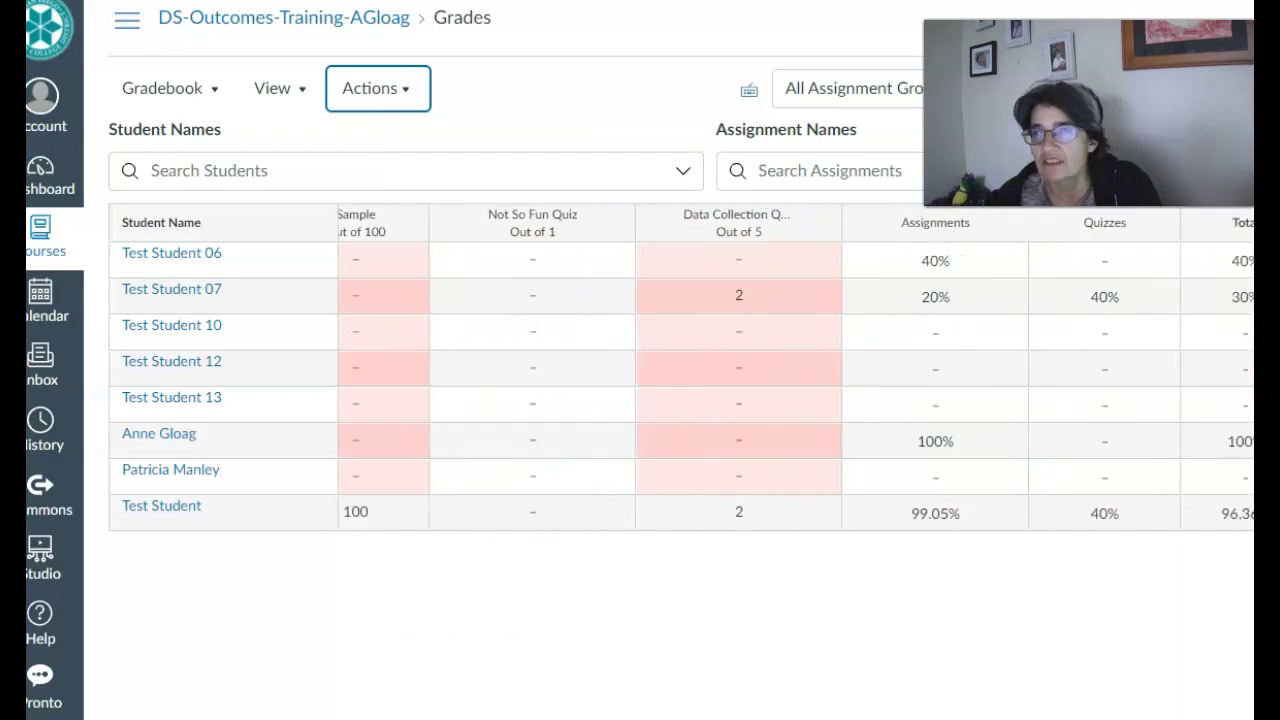
{"action": "scroll", "coordinate": [680, 367], "scroll_direction": "left", "scroll_amount": 8}
{"action": "left_click", "coordinate": [408, 90]}
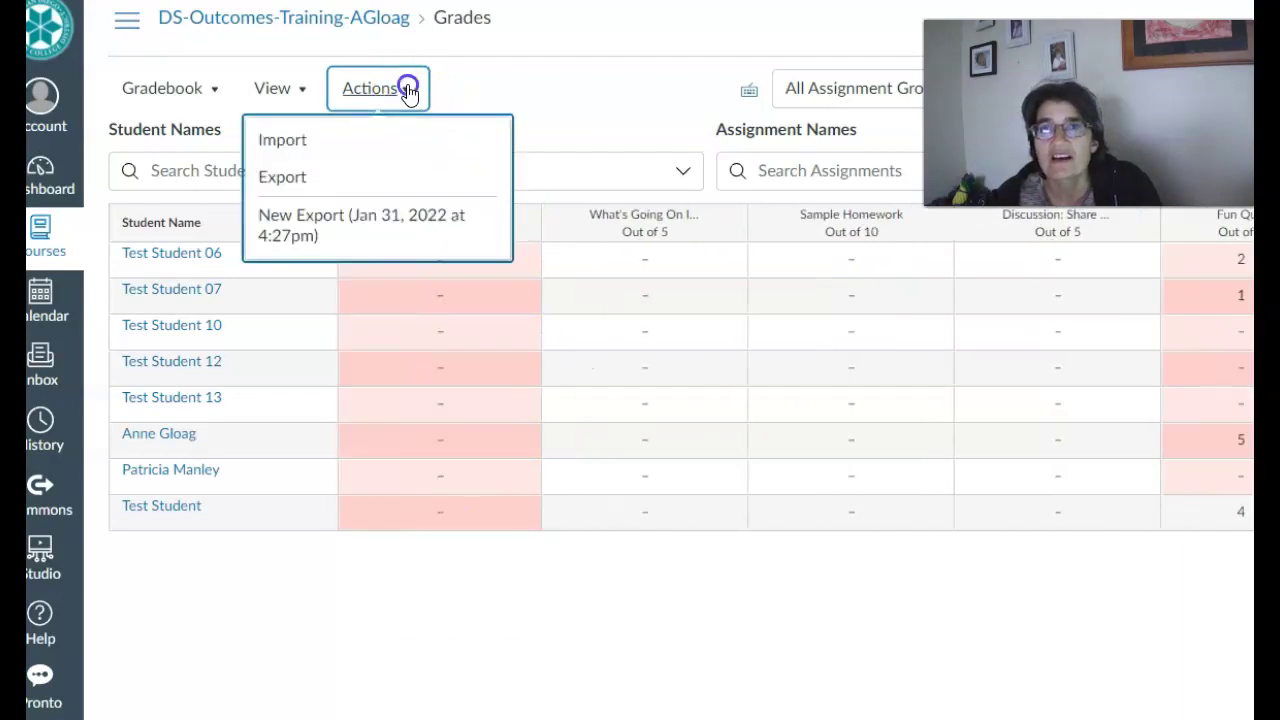
{"action": "left_click", "coordinate": [303, 146]}
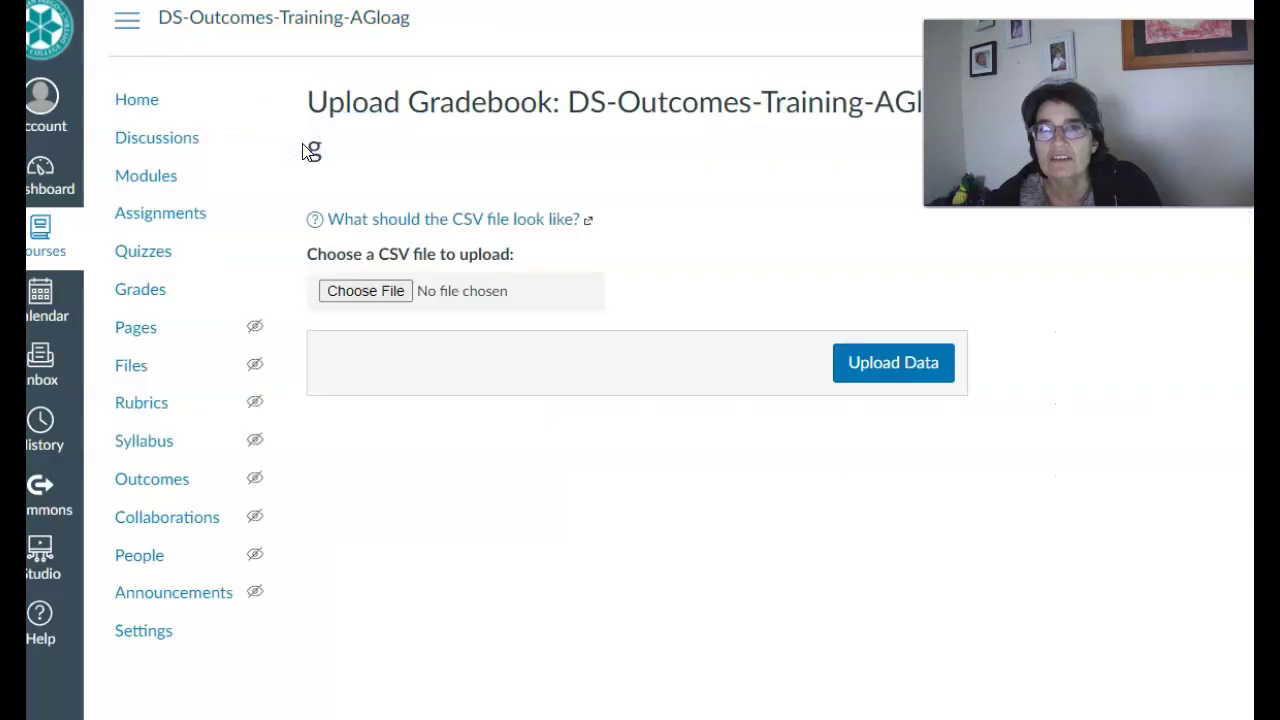
Choose the Grades CSV file from the Downloads folder and upload its data to the gradebook
{"action": "left_click", "coordinate": [360, 292]}
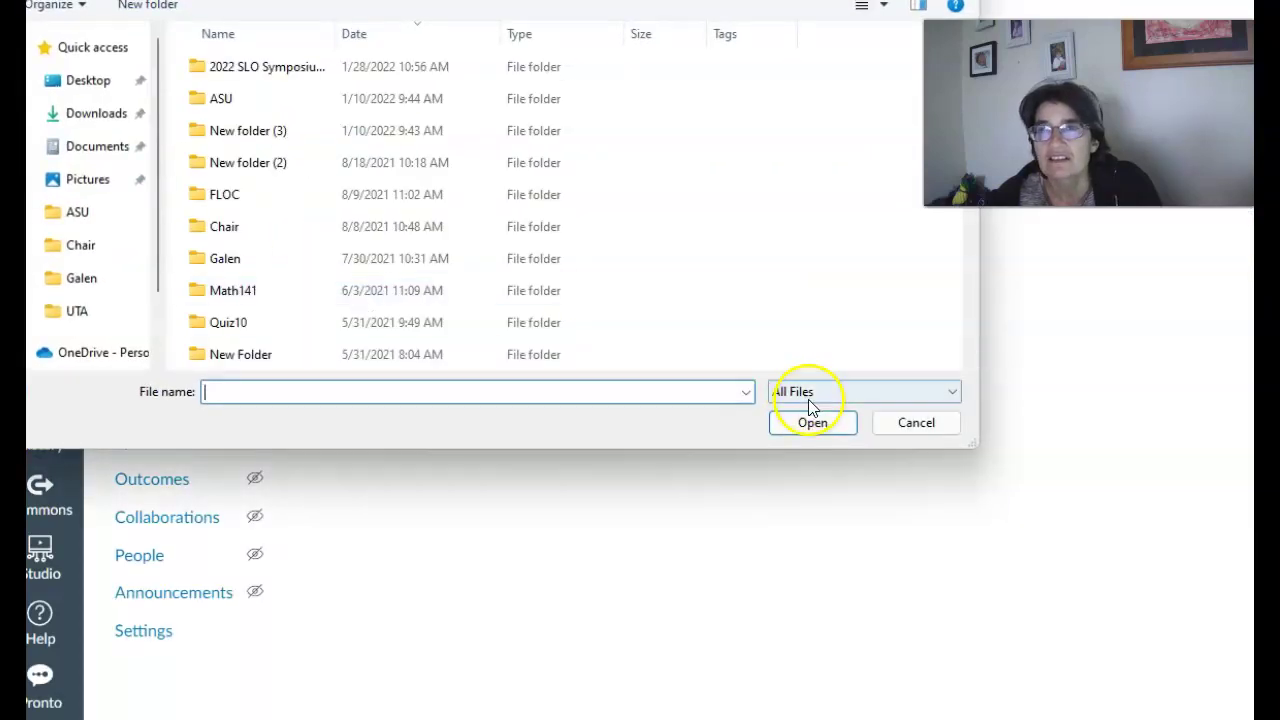
{"action": "left_click", "coordinate": [130, 115]}
{"action": "left_click", "coordinate": [238, 100]}
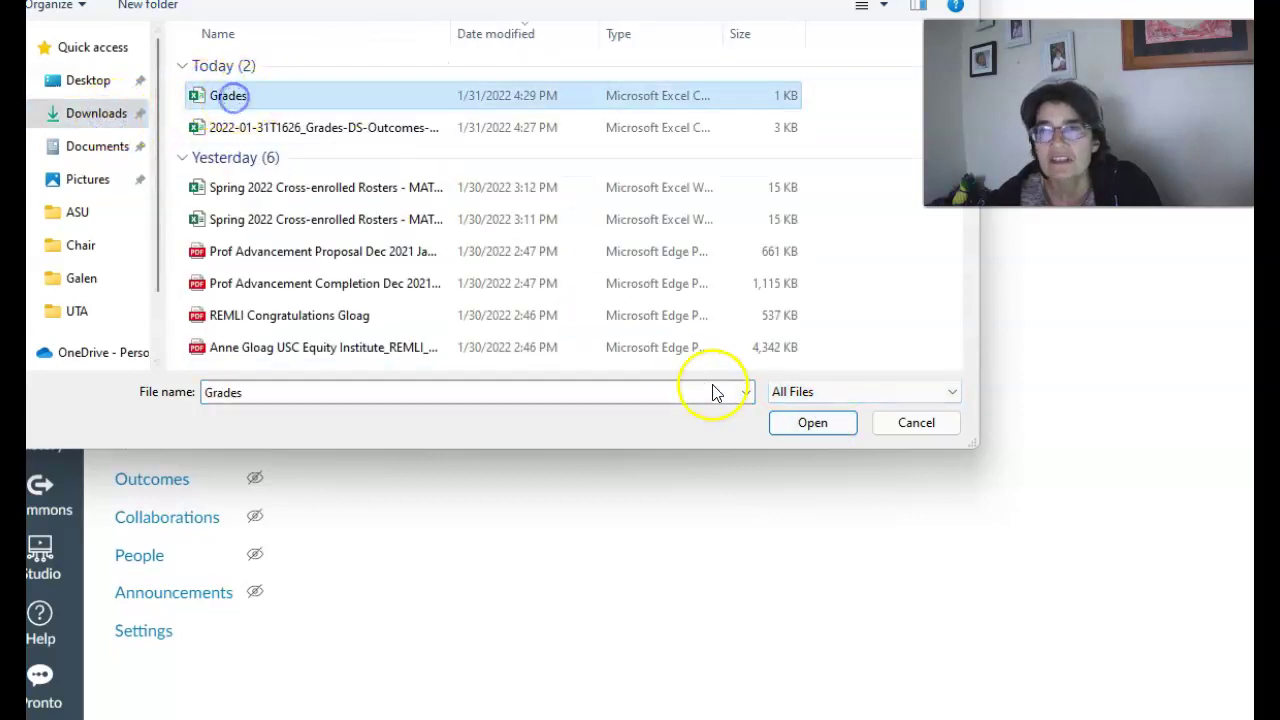
{"action": "left_click", "coordinate": [795, 425]}
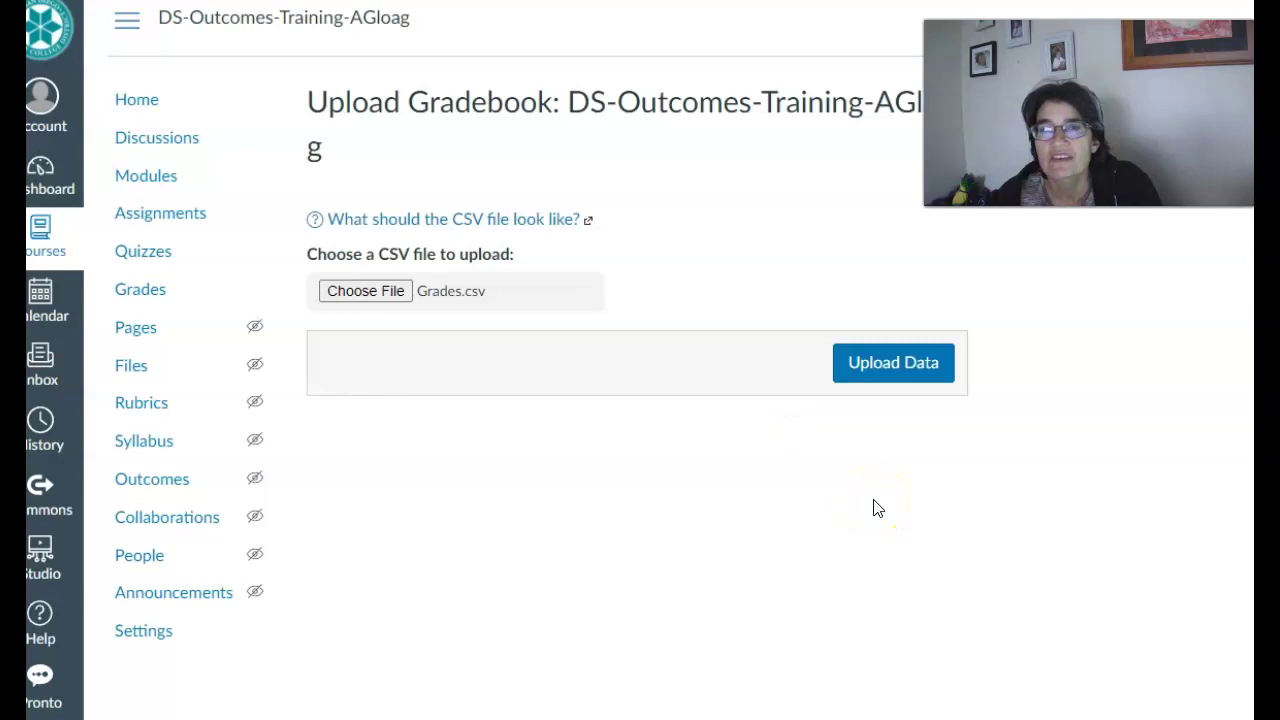
{"action": "left_click", "coordinate": [922, 376]}
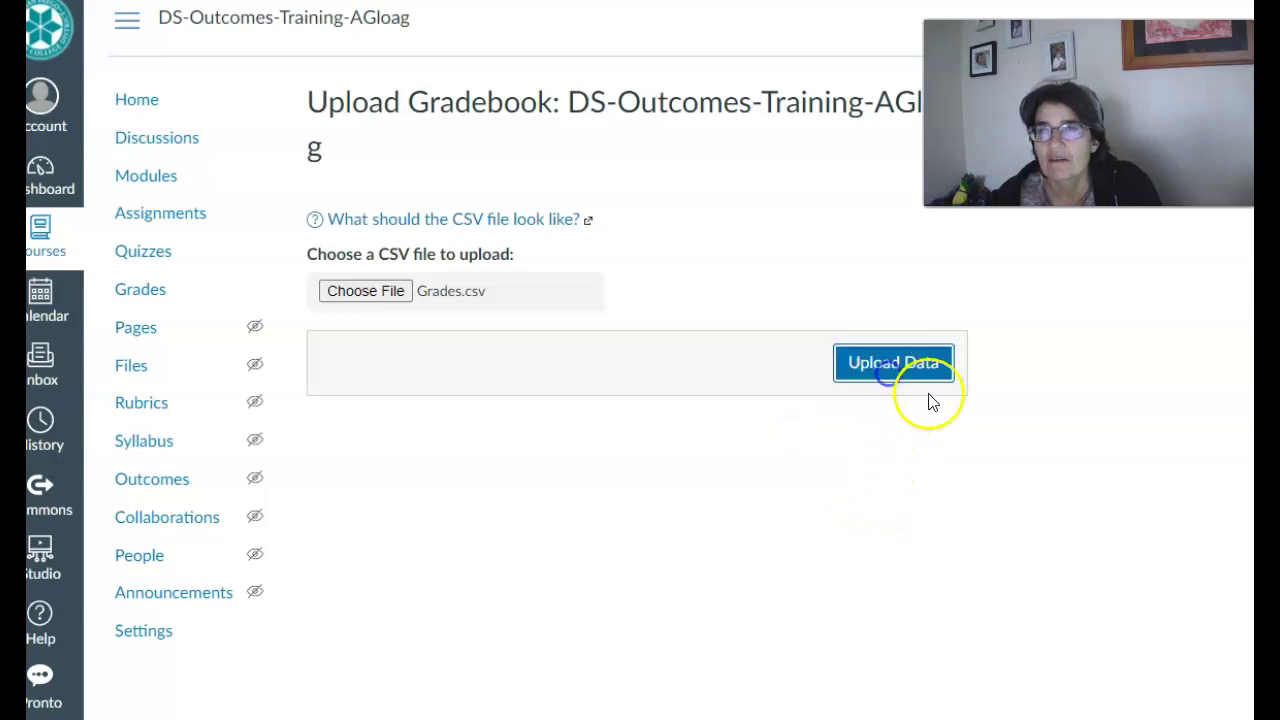
{"action": "left_click", "coordinate": [951, 452]}
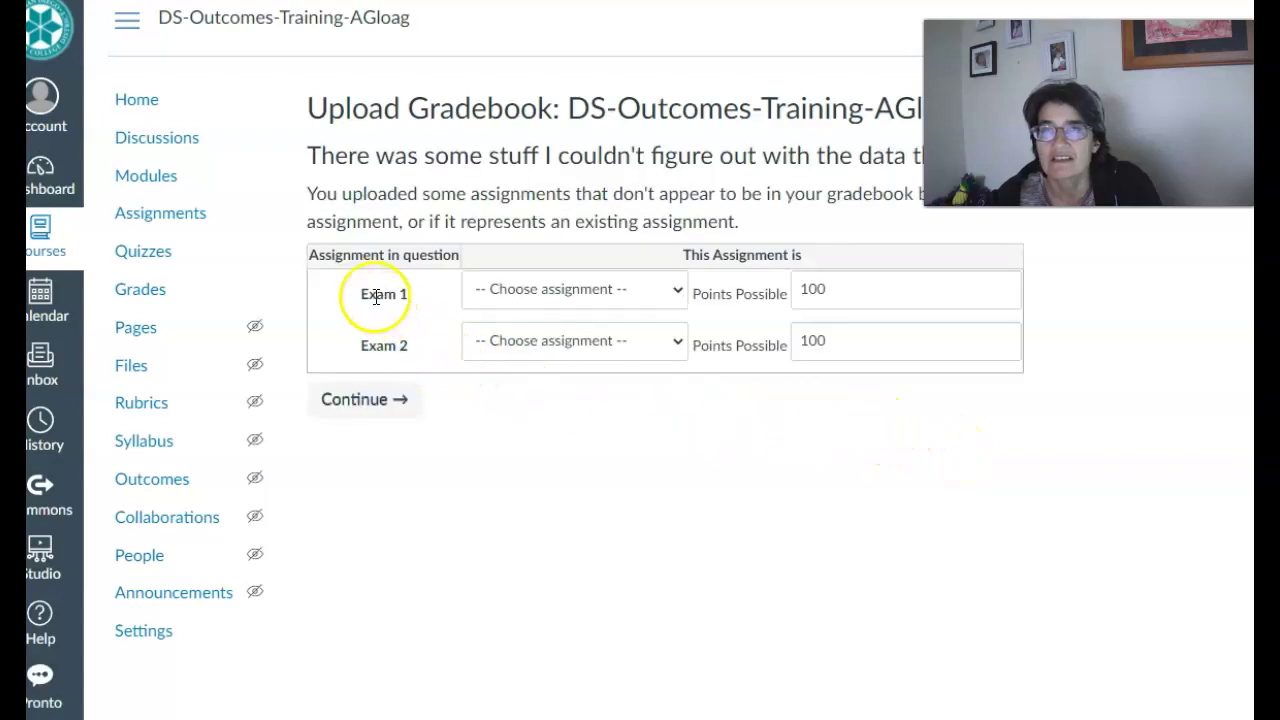
Designate Exam 1 and Exam 2 each as a new assignment and continue the gradebook upload
{"action": "left_click", "coordinate": [677, 292]}
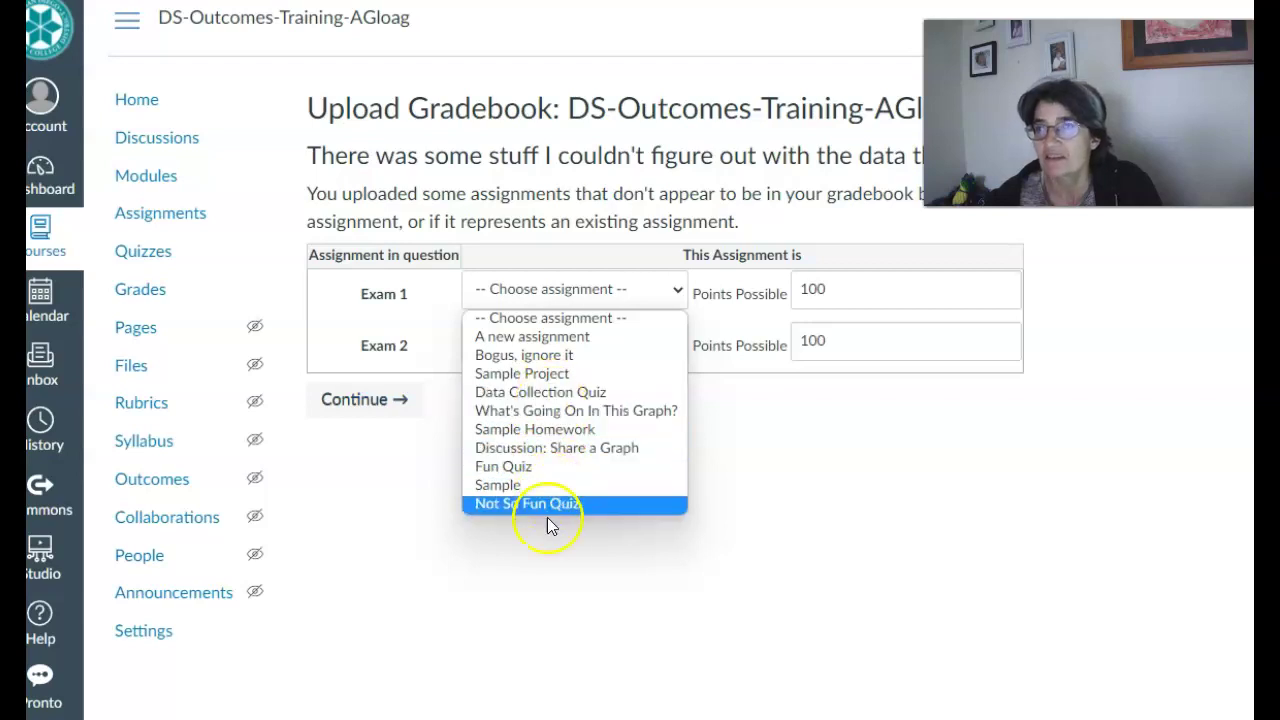
{"action": "left_click", "coordinate": [556, 343]}
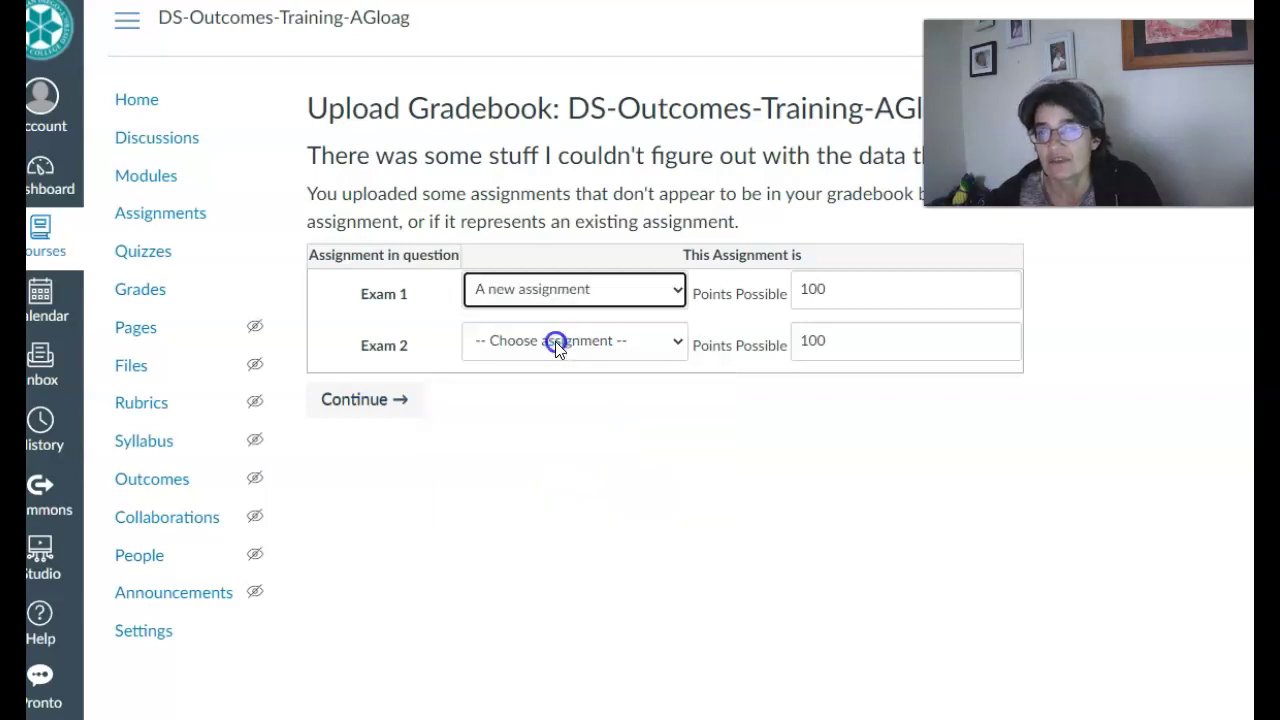
{"action": "left_click", "coordinate": [676, 345]}
{"action": "left_click", "coordinate": [605, 388]}
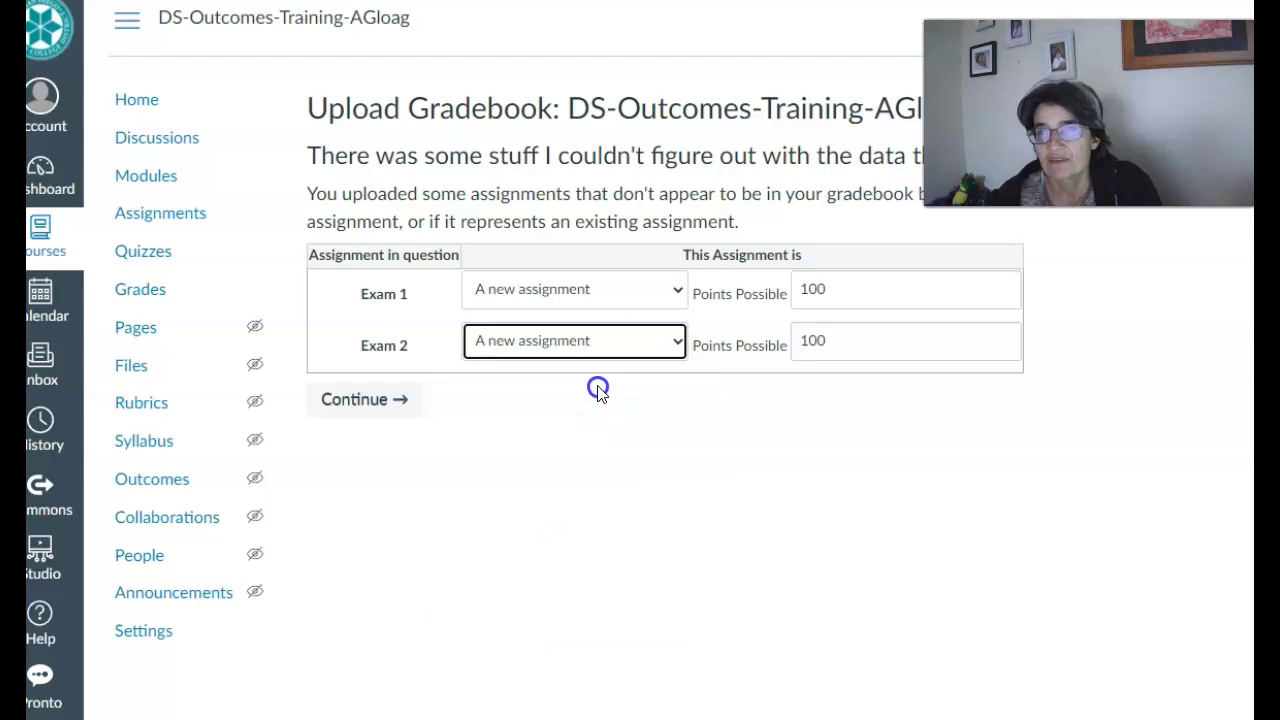
{"action": "left_click", "coordinate": [379, 408]}
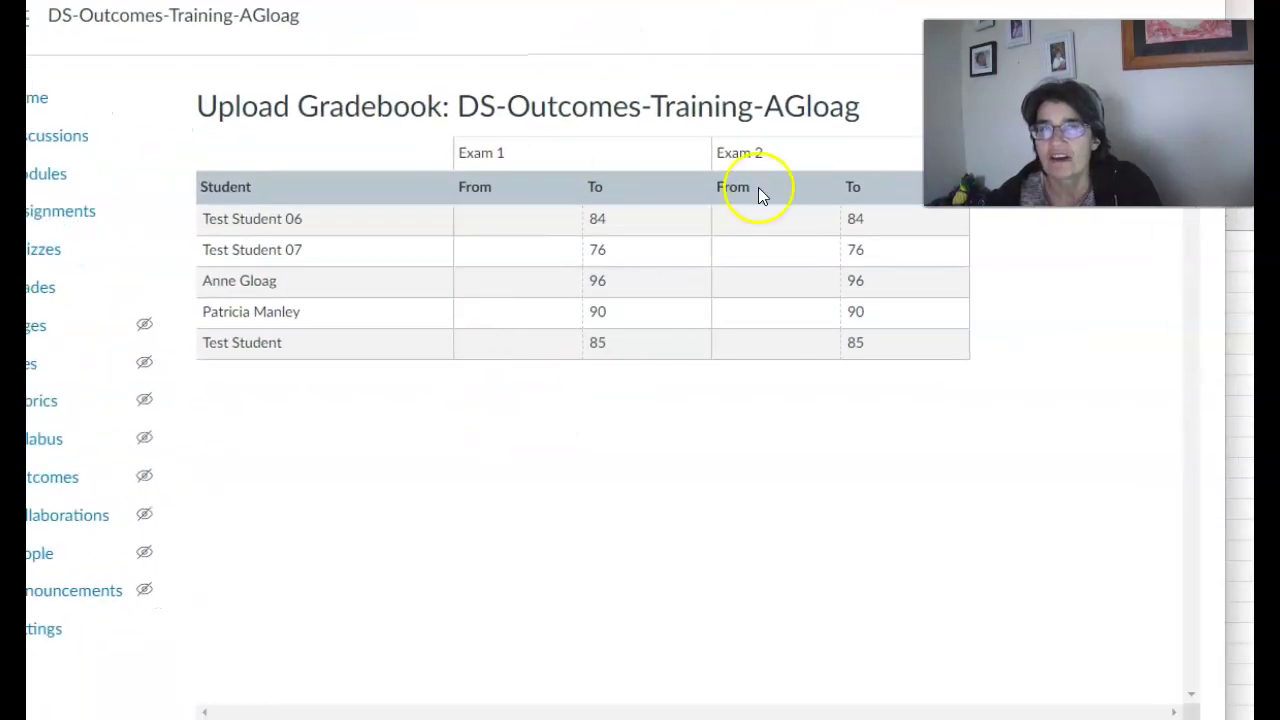
Review the uploaded Exam 1 and Exam 2 scores and save the changes to the gradebook
{"action": "left_click", "coordinate": [548, 228]}
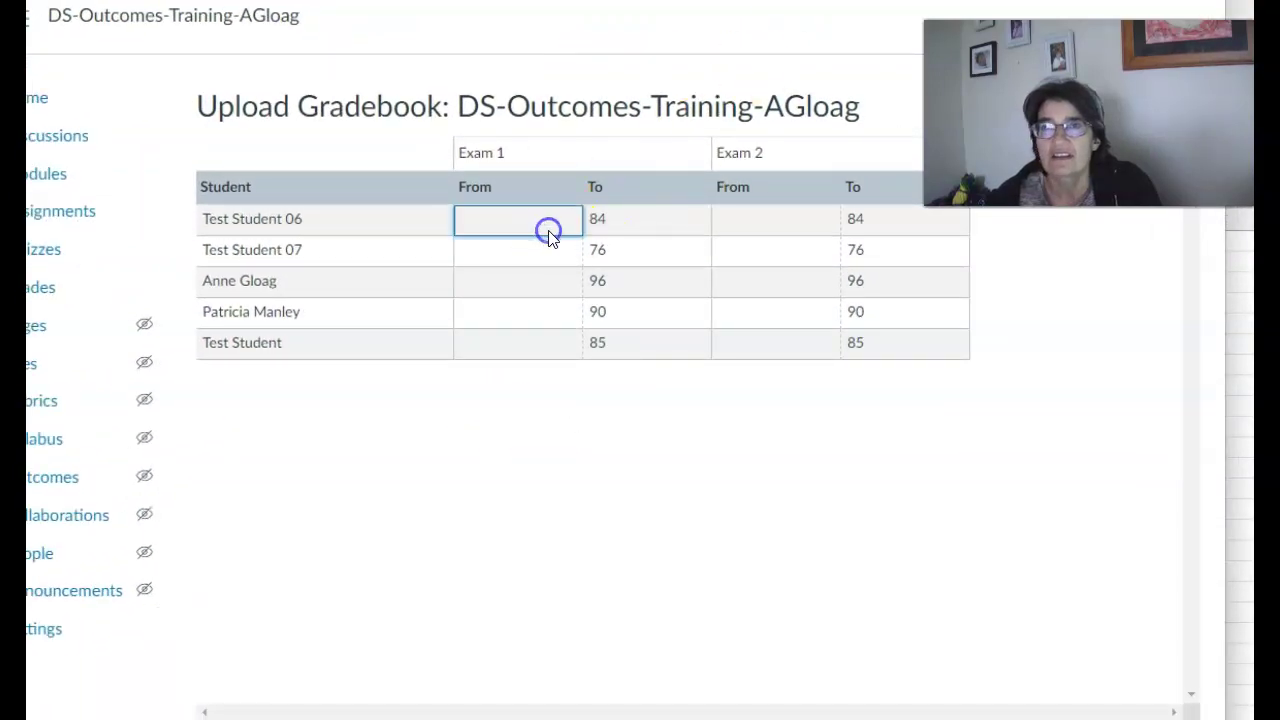
{"action": "key", "text": "Tab"}
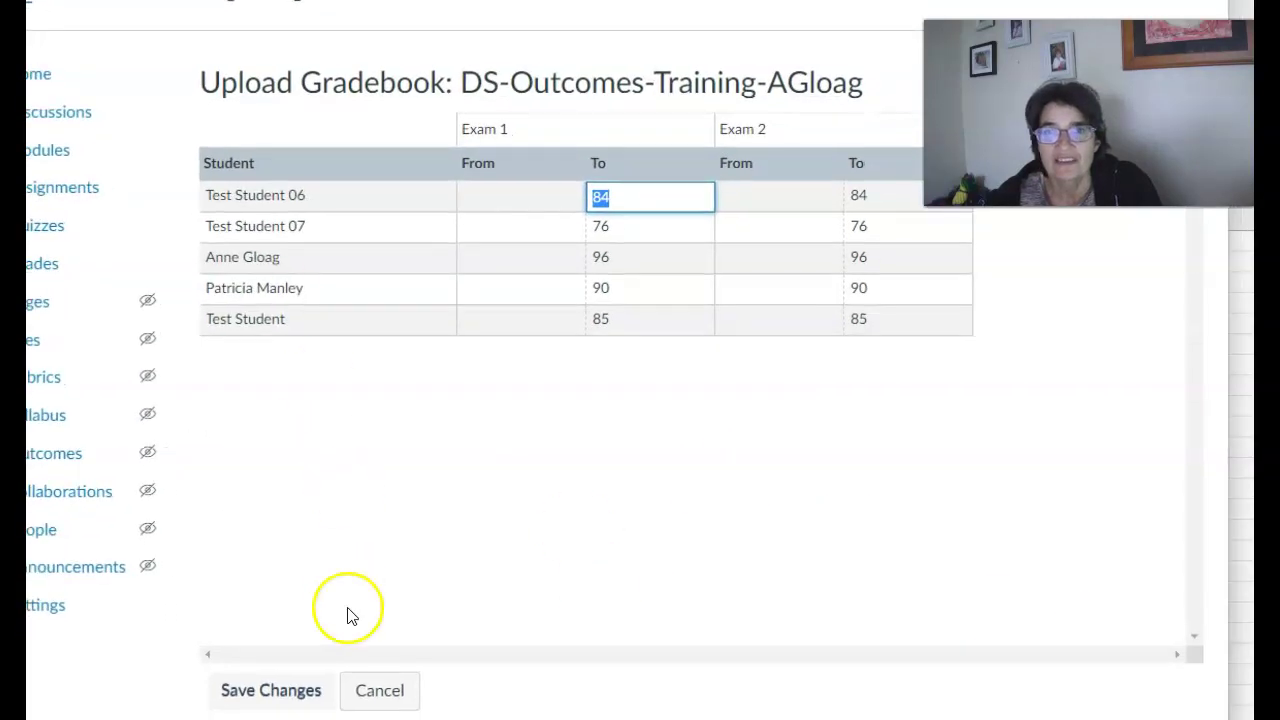
{"action": "left_click", "coordinate": [286, 690]}
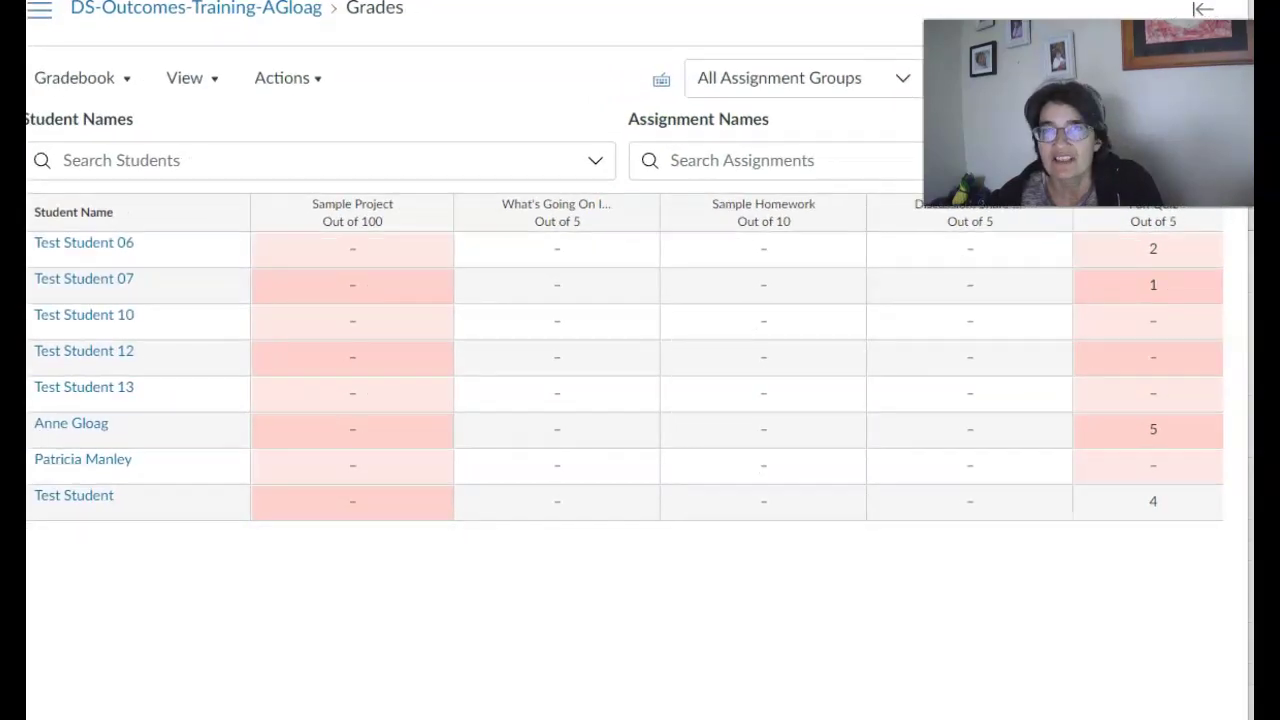
Examine the Exam 1 and Exam 2 columns in the gradebook, checking the cells for Test Students 10, 12 and 13
{"action": "scroll", "coordinate": [734, 357], "scroll_direction": "right", "scroll_amount": 9}
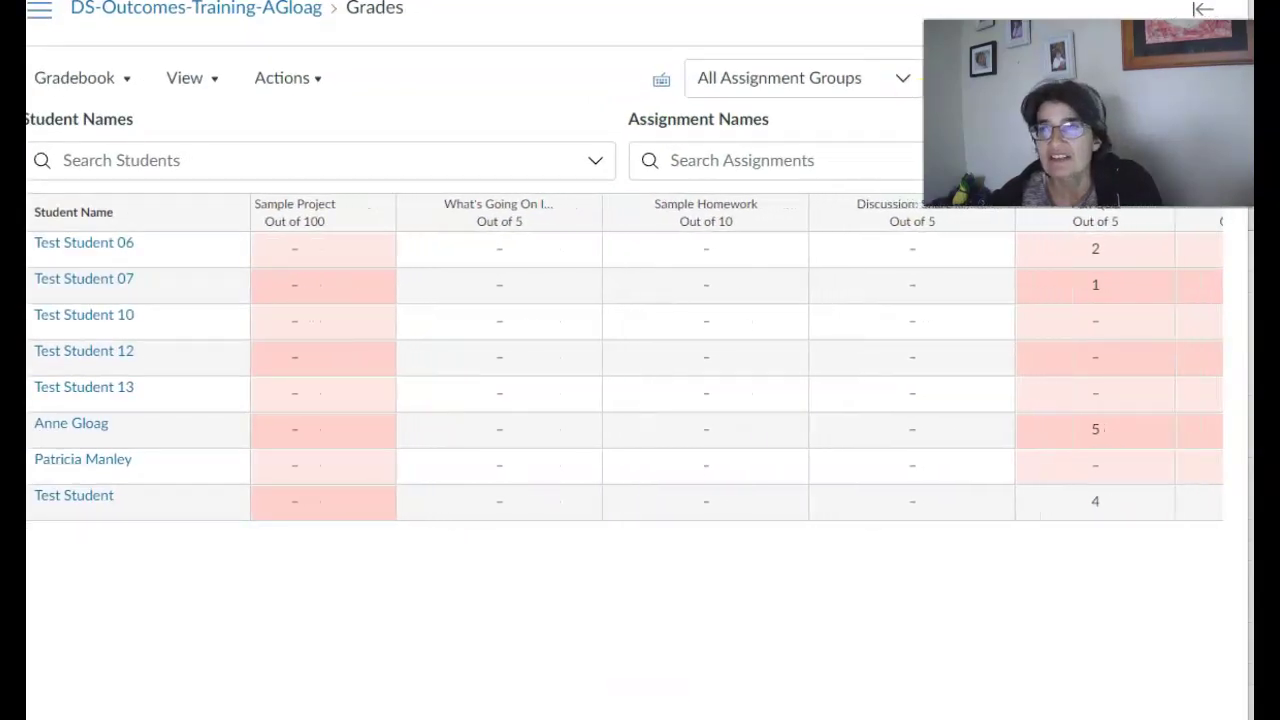
{"action": "scroll", "coordinate": [734, 357], "scroll_direction": "right", "scroll_amount": 10}
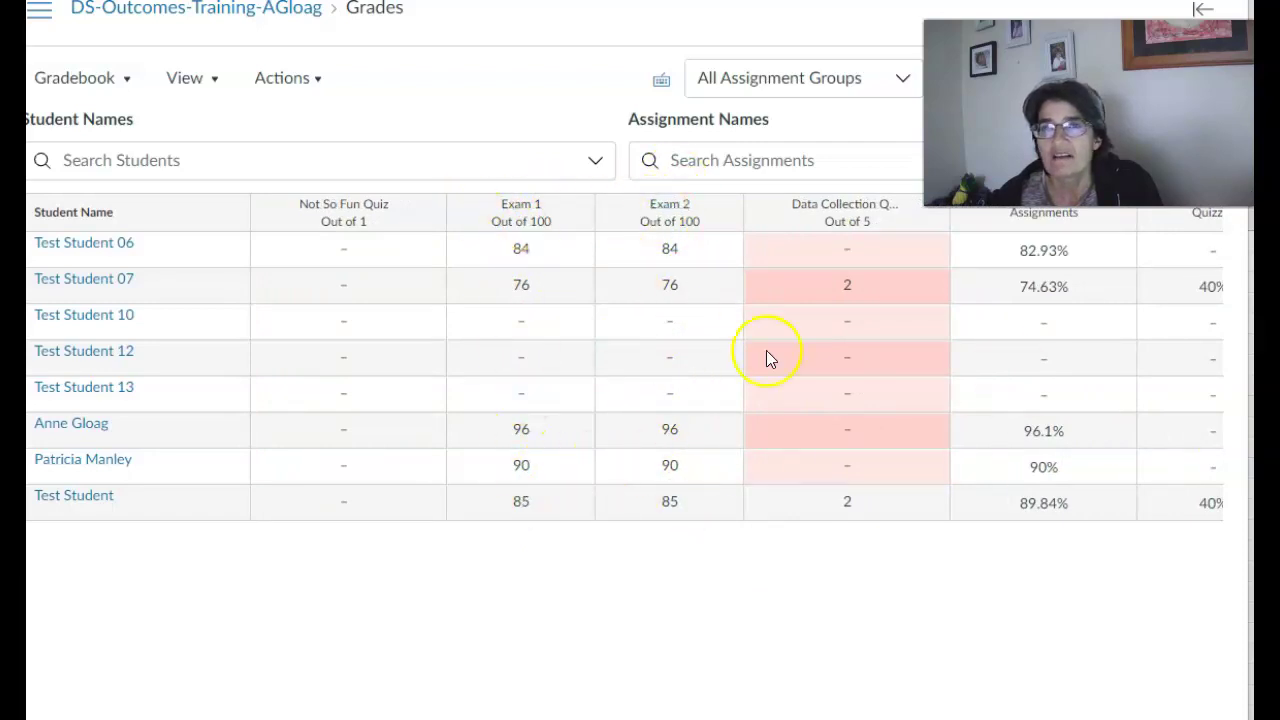
{"action": "left_click", "coordinate": [560, 323]}
{"action": "left_click", "coordinate": [558, 357]}
{"action": "left_click", "coordinate": [550, 393]}
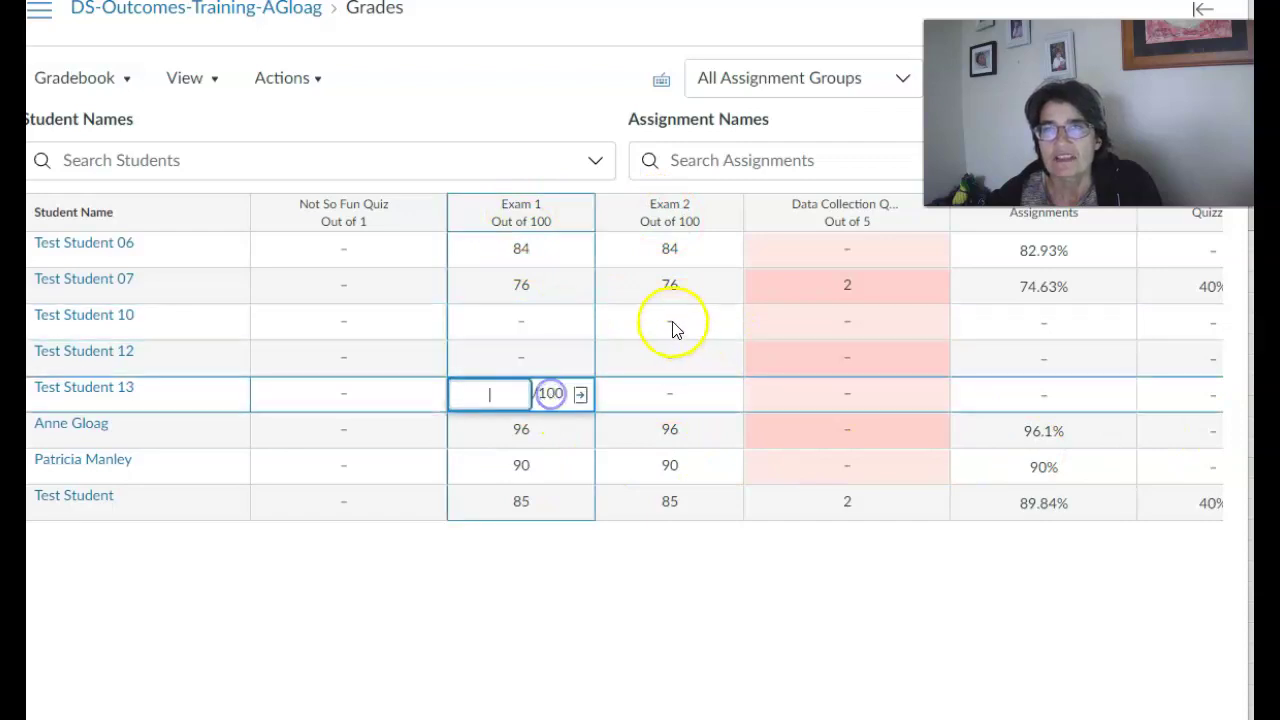
{"action": "left_click", "coordinate": [674, 357]}
{"action": "left_click", "coordinate": [676, 394]}
Compare the test students' rows with the Grades spreadsheet in Excel, and view Test Student 10's details in Canvas
{"action": "key", "text": "alt+Tab"}
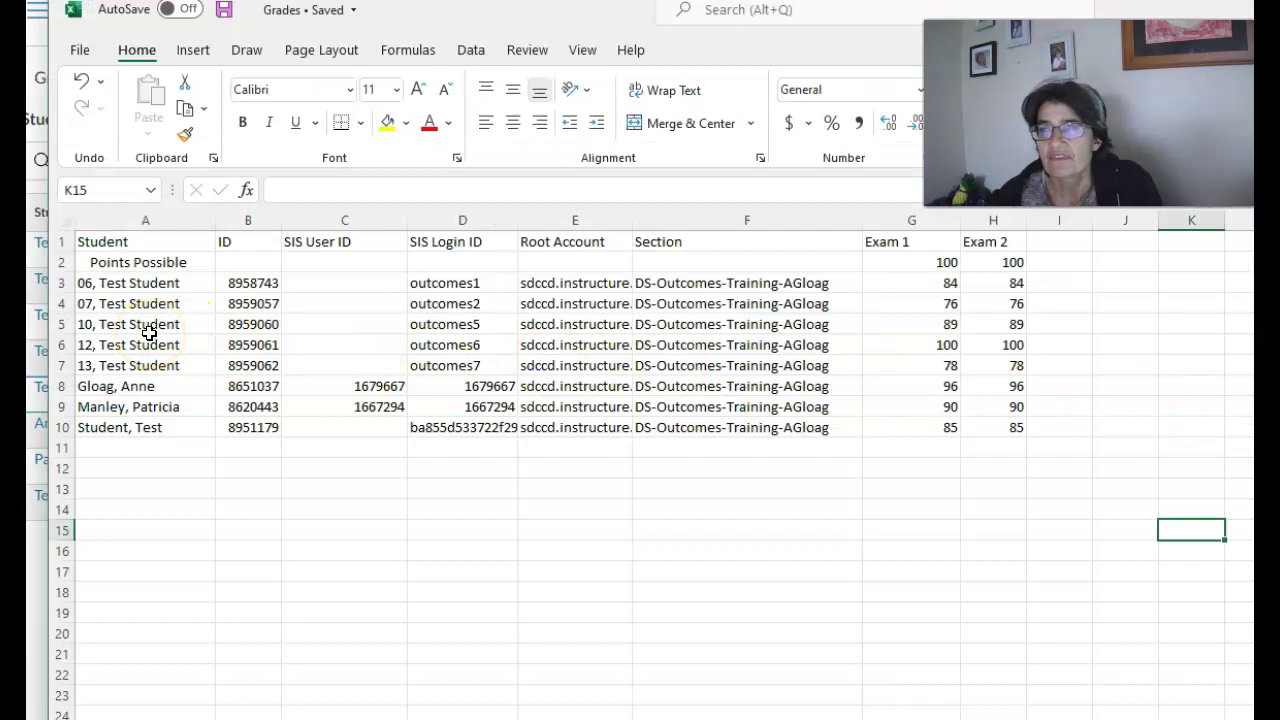
{"action": "key", "text": "alt+Tab"}
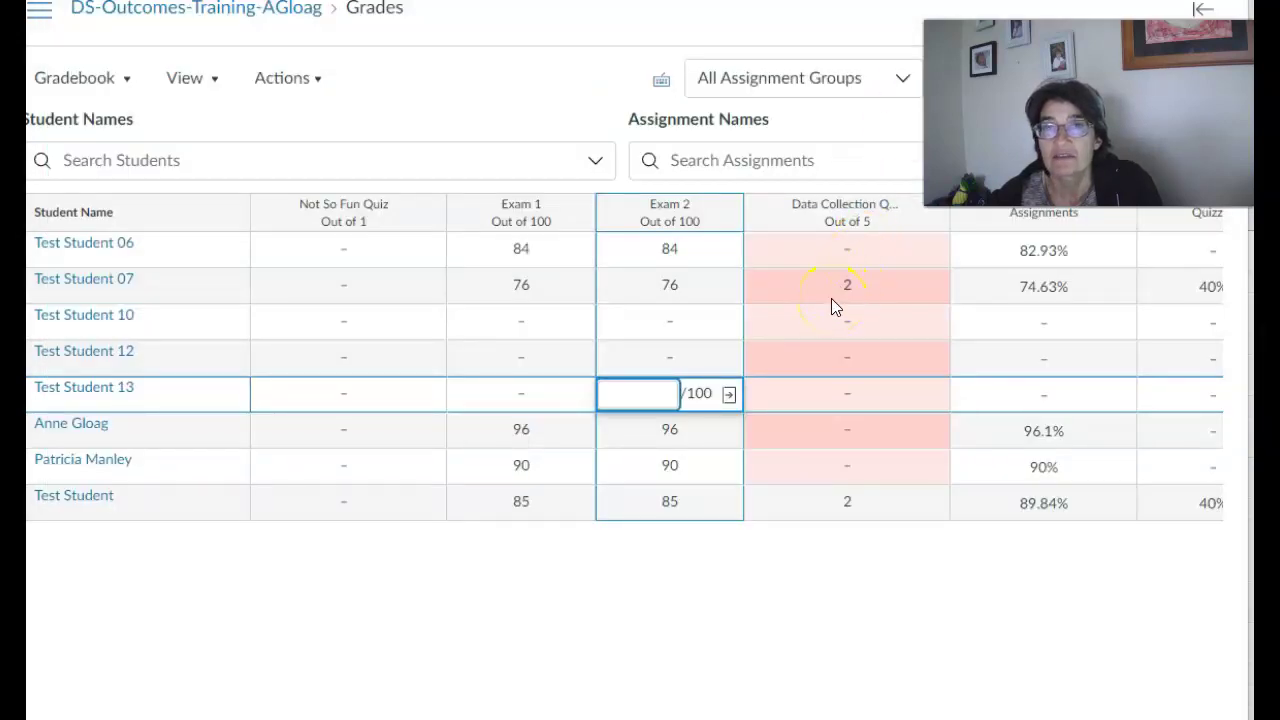
{"action": "left_click", "coordinate": [103, 320]}
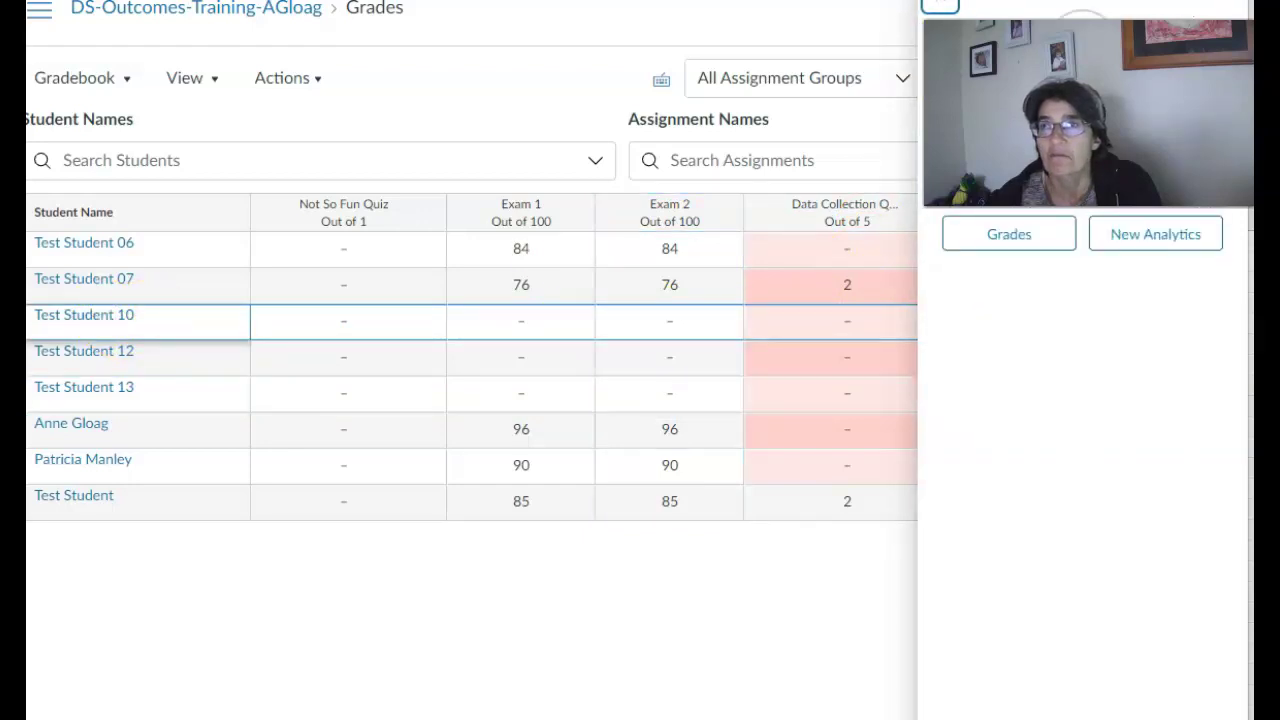
{"action": "left_click", "coordinate": [942, 4]}
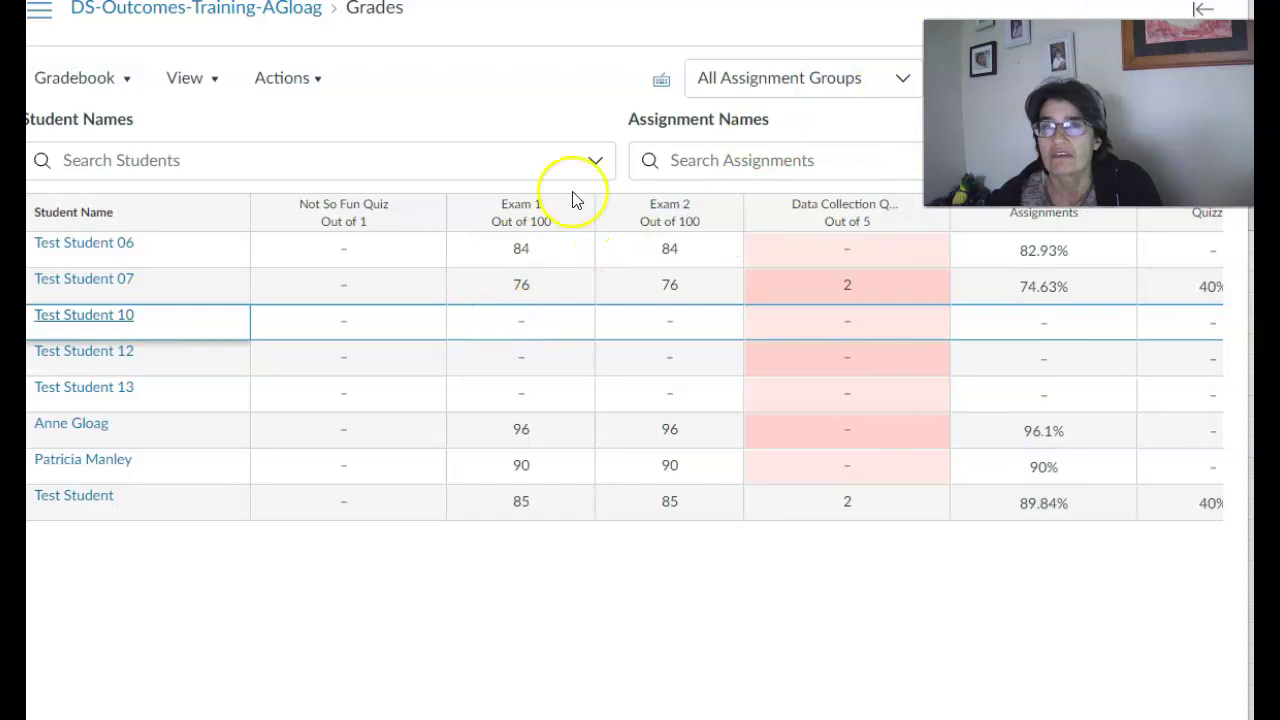
Open the course's People page and check the enrollment status of Test Students 10, 12 and 13
{"action": "scroll", "coordinate": [640, 360], "scroll_direction": "left", "scroll_amount": 2}
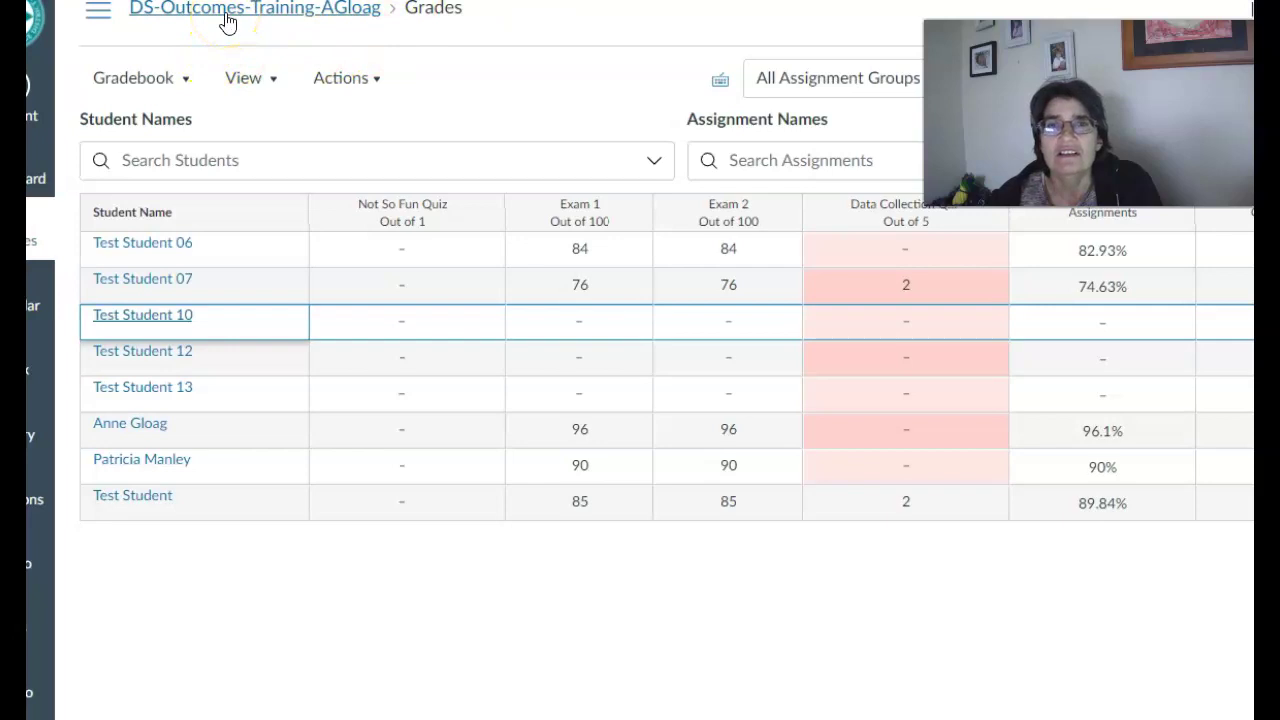
{"action": "left_click", "coordinate": [228, 10]}
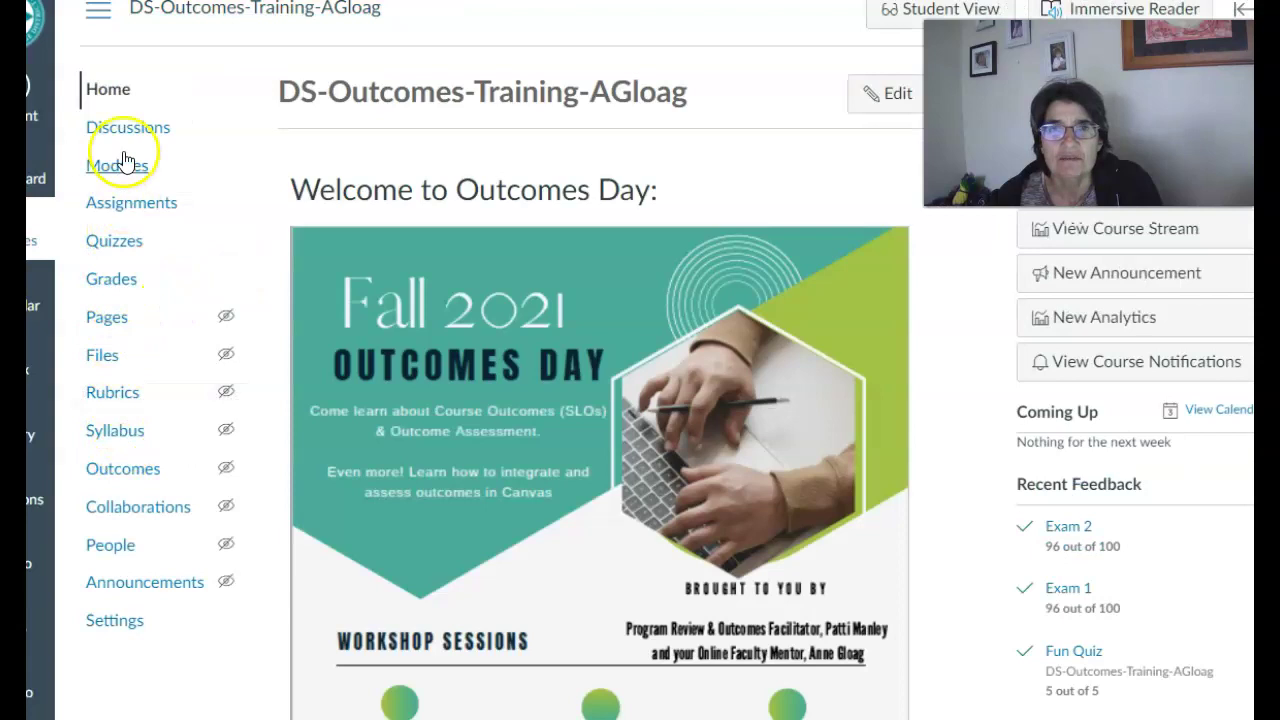
{"action": "left_click", "coordinate": [112, 544]}
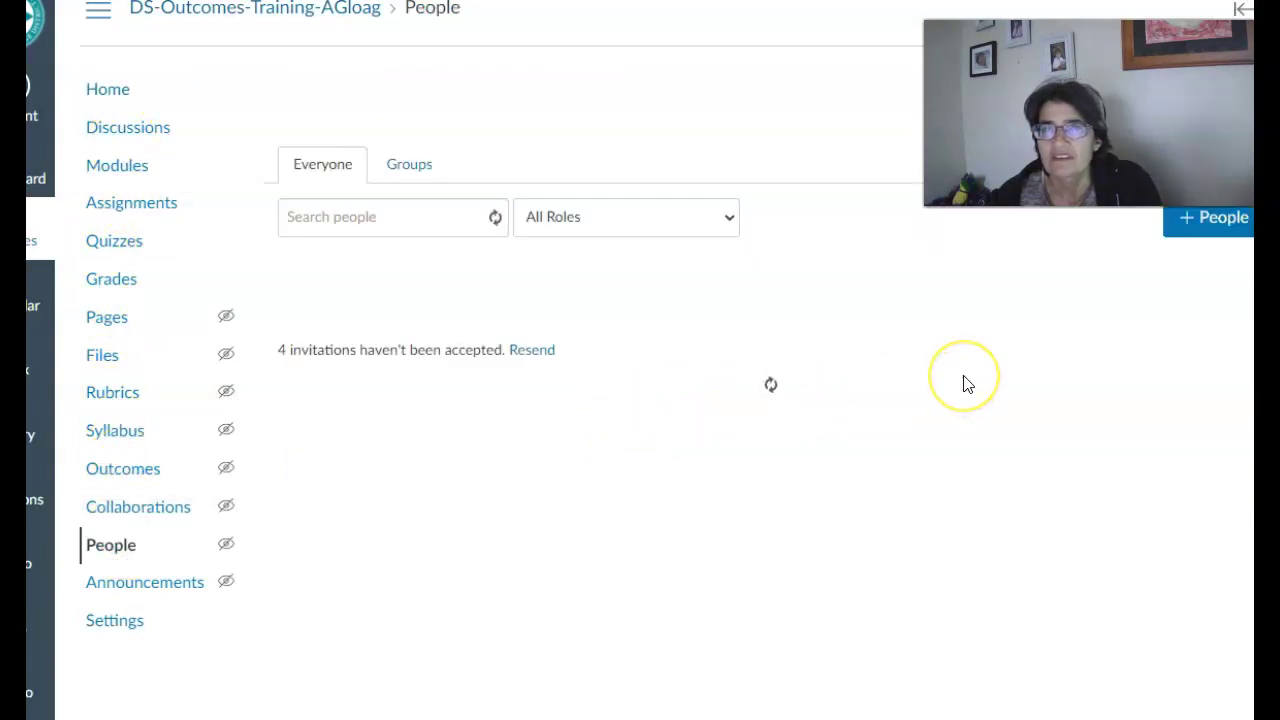
{"action": "scroll", "coordinate": [600, 462], "scroll_direction": "down", "scroll_amount": 2}
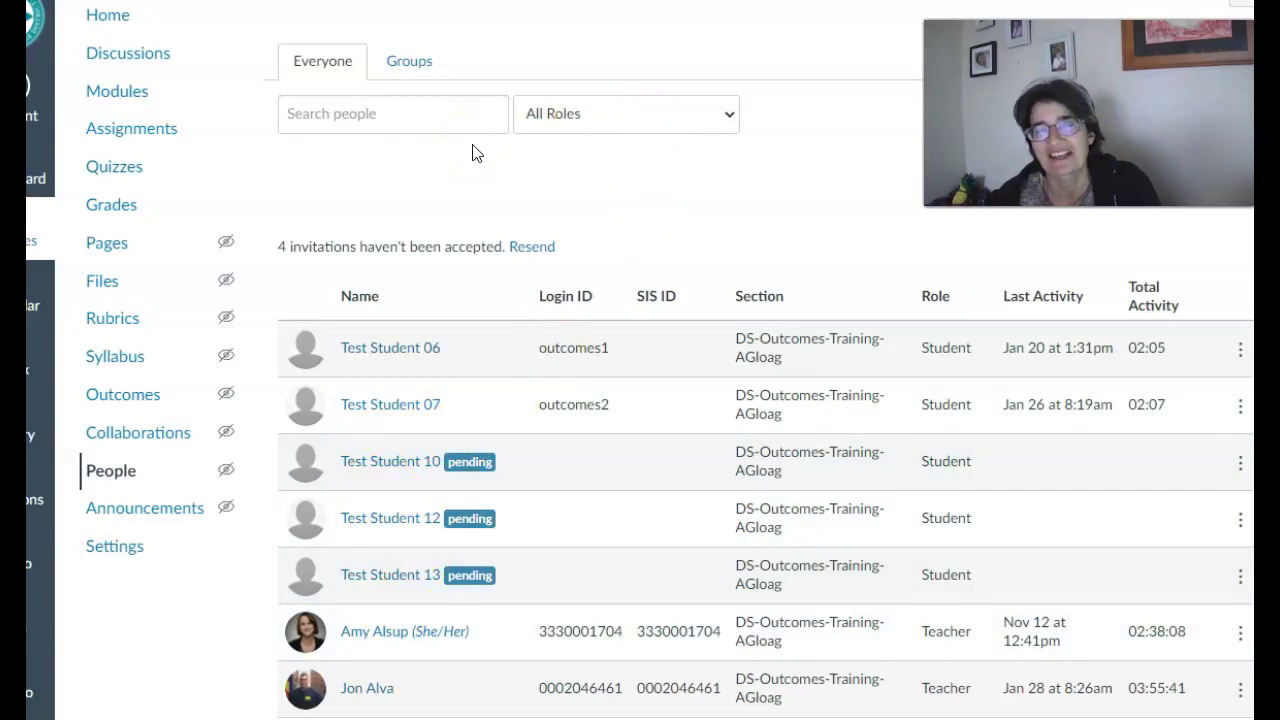
Reopen the course gradebook to look over its assignment columns, and switch back to the Grades spreadsheet in Excel
{"action": "left_click", "coordinate": [128, 204]}
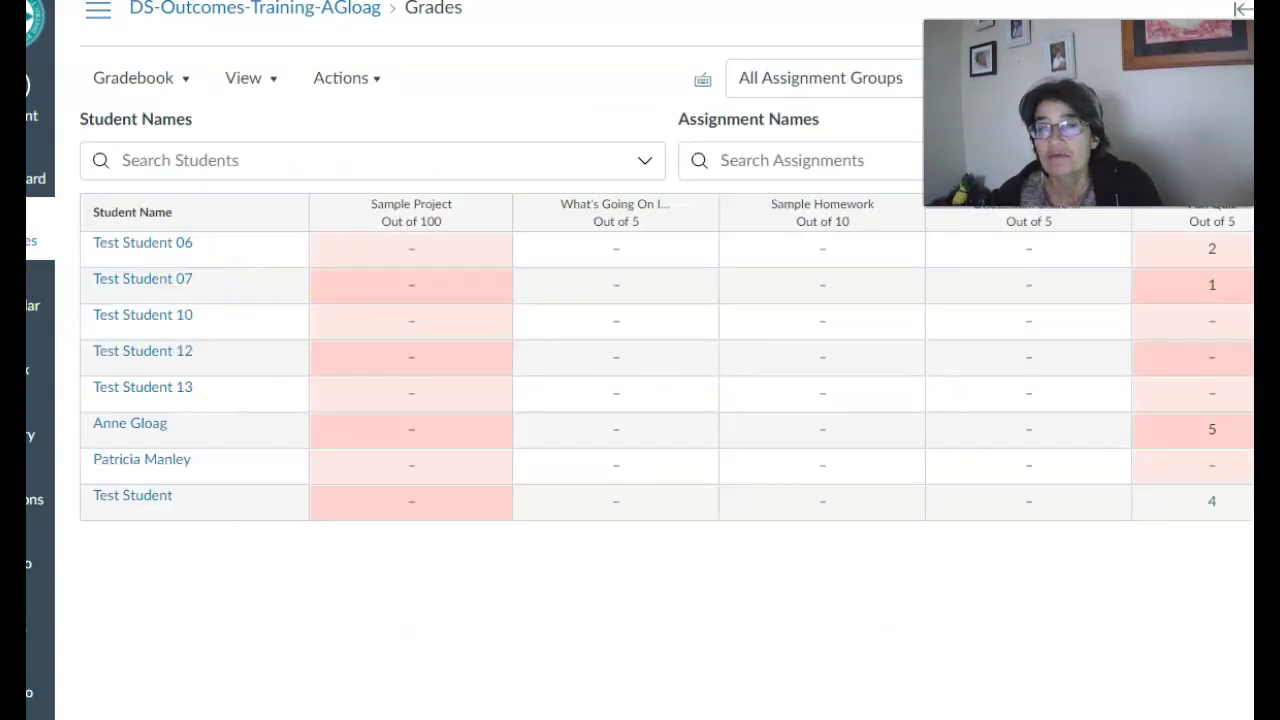
{"action": "scroll", "coordinate": [780, 357], "scroll_direction": "right", "scroll_amount": 5}
{"action": "scroll", "coordinate": [823, 318], "scroll_direction": "right", "scroll_amount": 8}
{"action": "scroll", "coordinate": [667, 357], "scroll_direction": "left", "scroll_amount": 5}
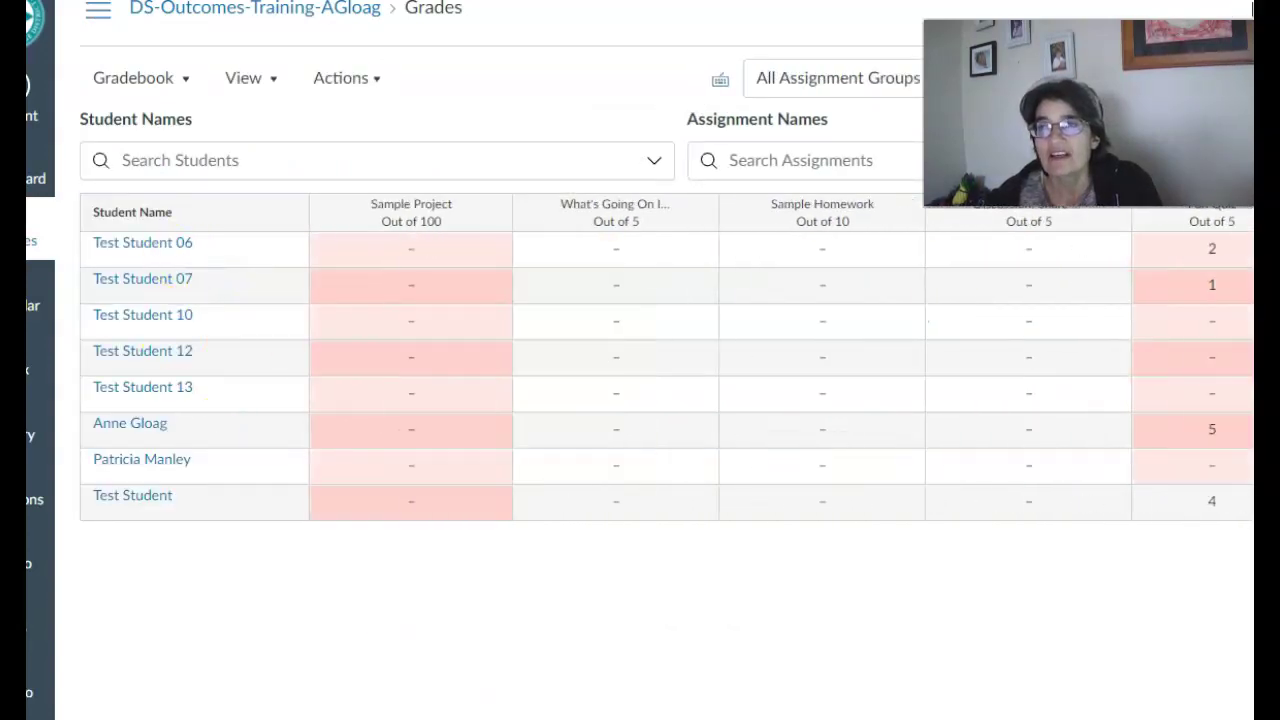
{"action": "key", "text": "alt+Tab"}
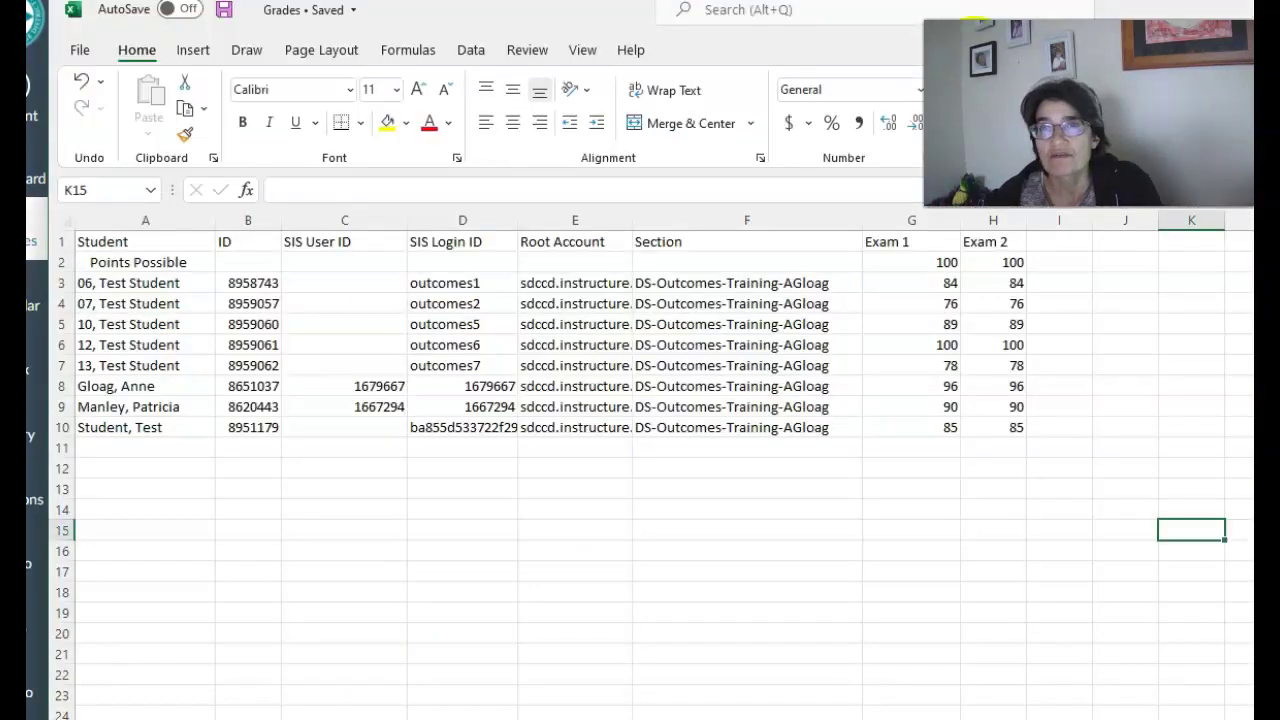